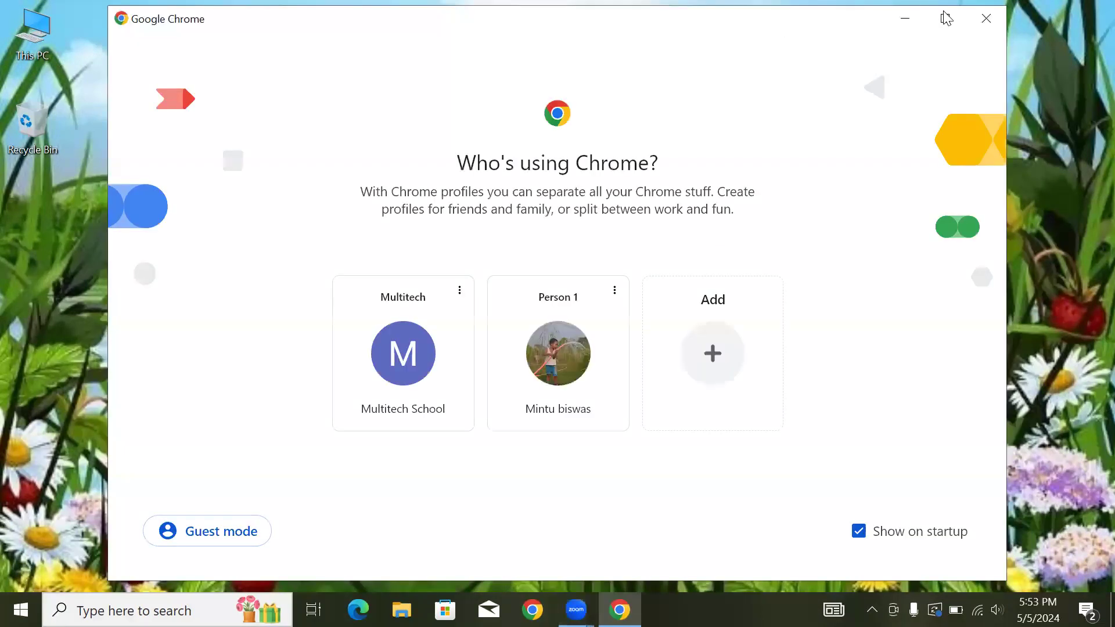
- Maximize the profile chooser, open the Person 1 browser profile and close its YouTube tab
{"action": "left_click", "coordinate": [947, 18]}
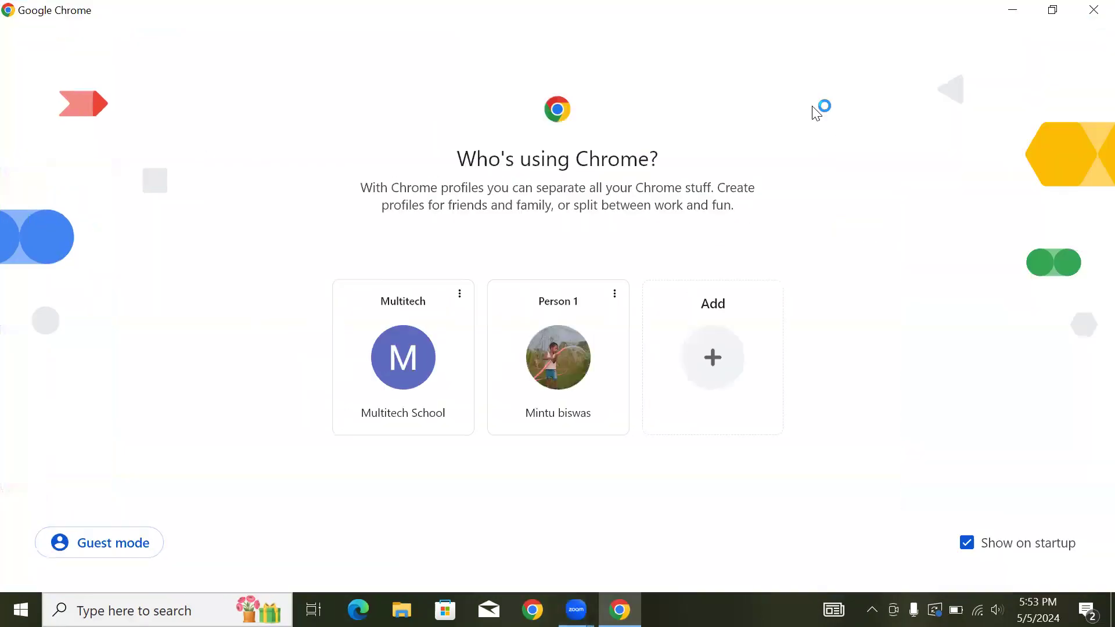
{"action": "left_click", "coordinate": [560, 363]}
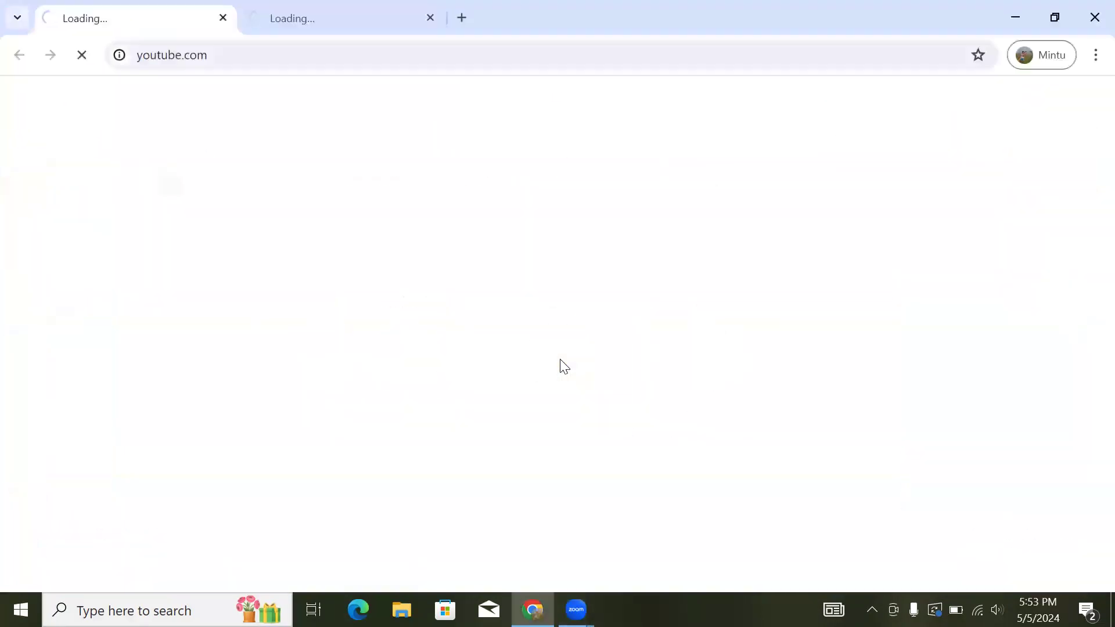
{"action": "left_click", "coordinate": [251, 10]}
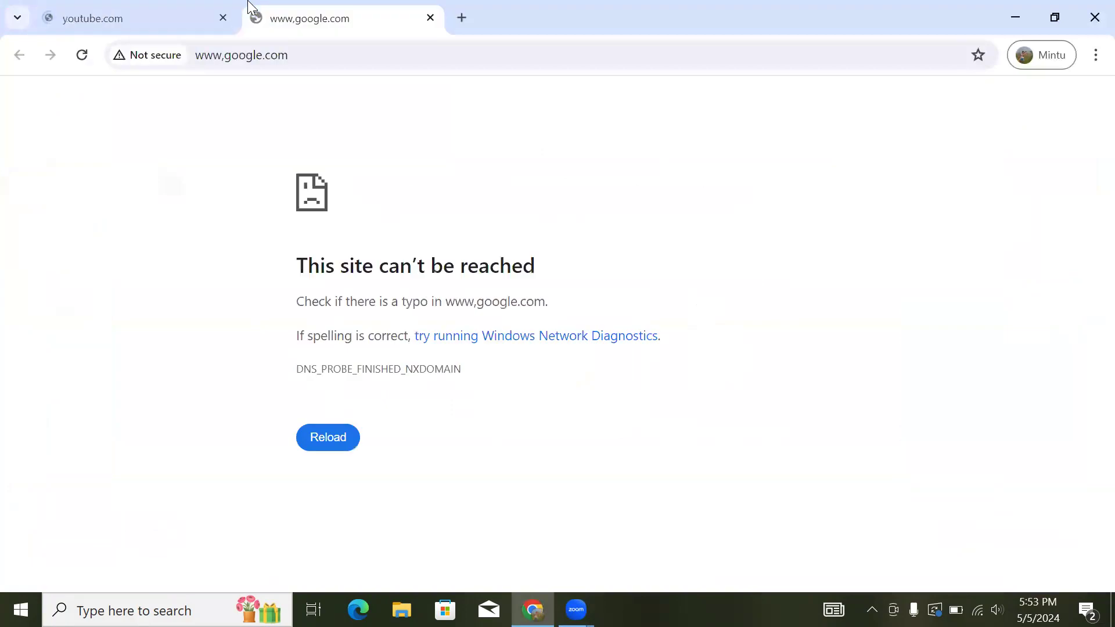
{"action": "left_click", "coordinate": [223, 20]}
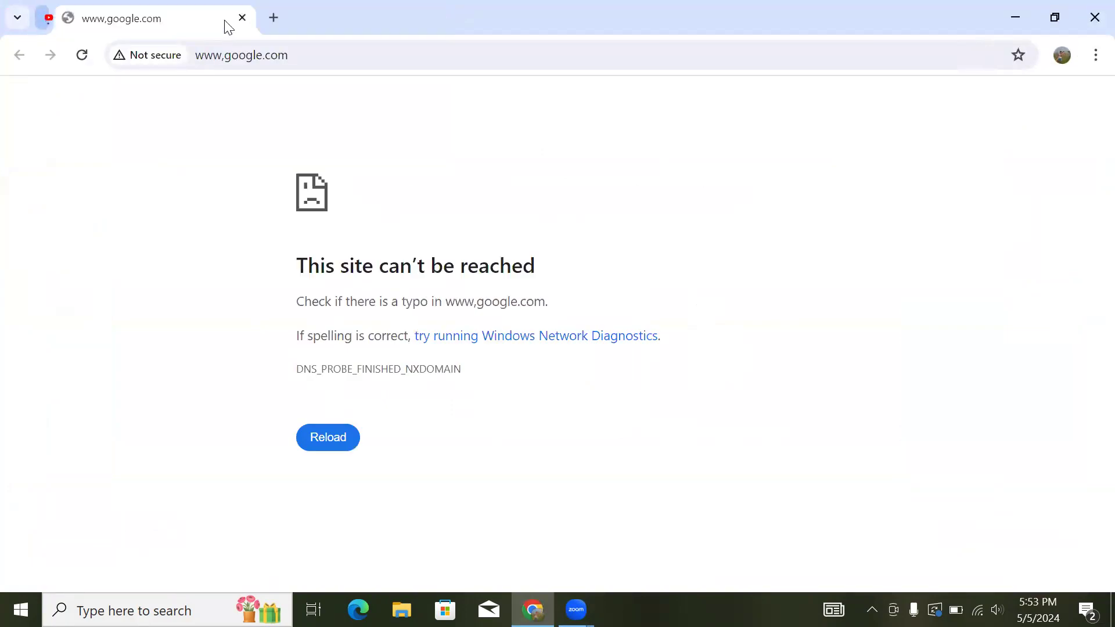
- Search the web for Canva and open the Canva website from the results
{"action": "left_click", "coordinate": [224, 60]}
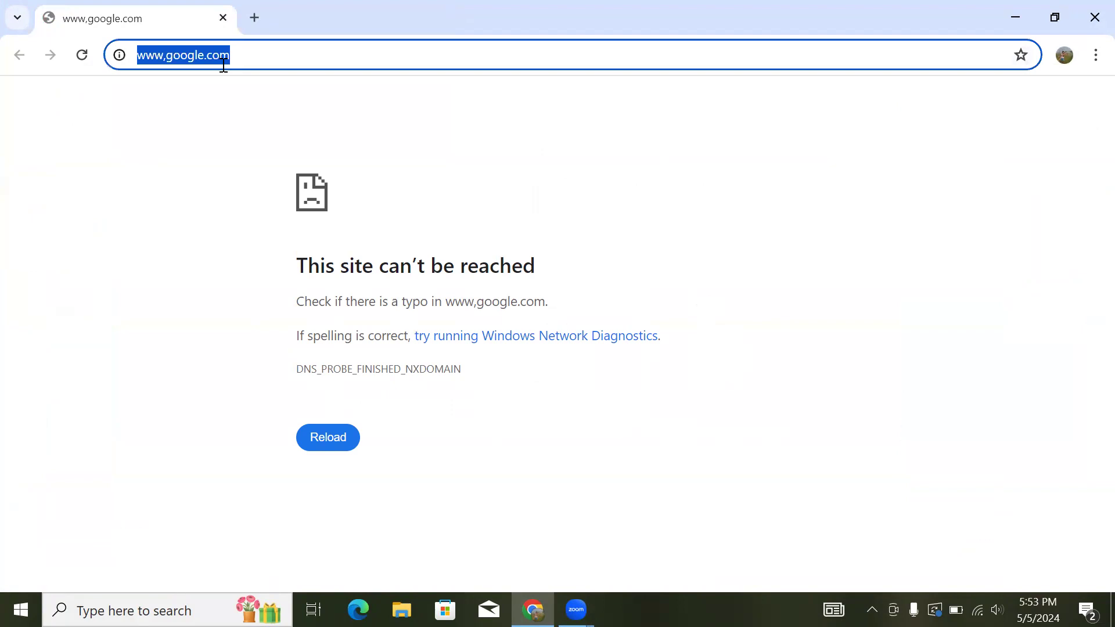
{"action": "type", "text": "ca"}
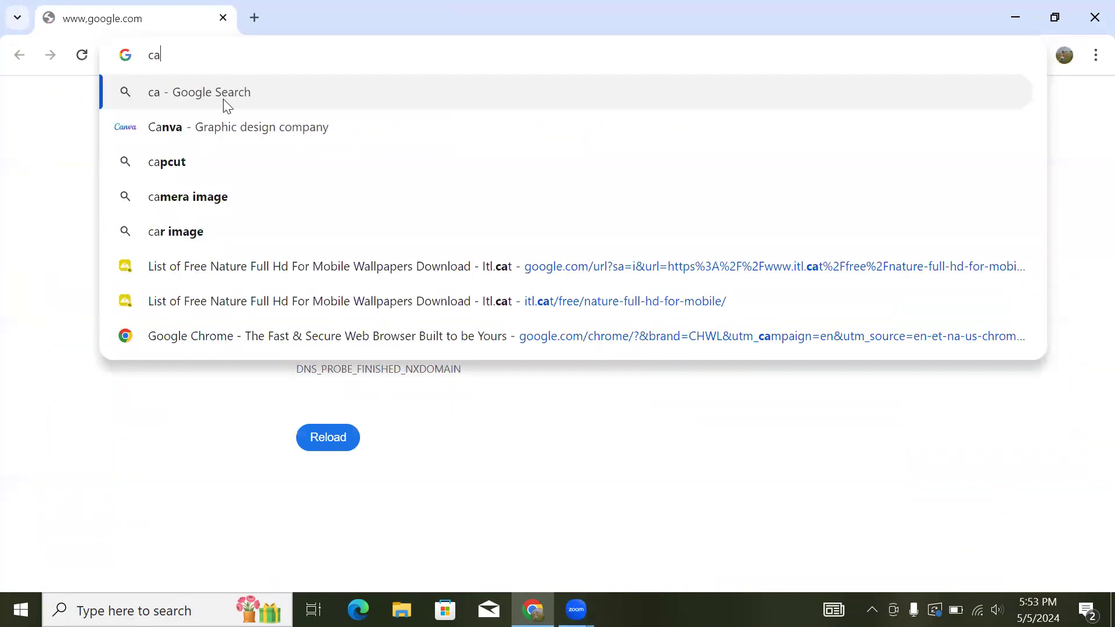
{"action": "left_click", "coordinate": [223, 132]}
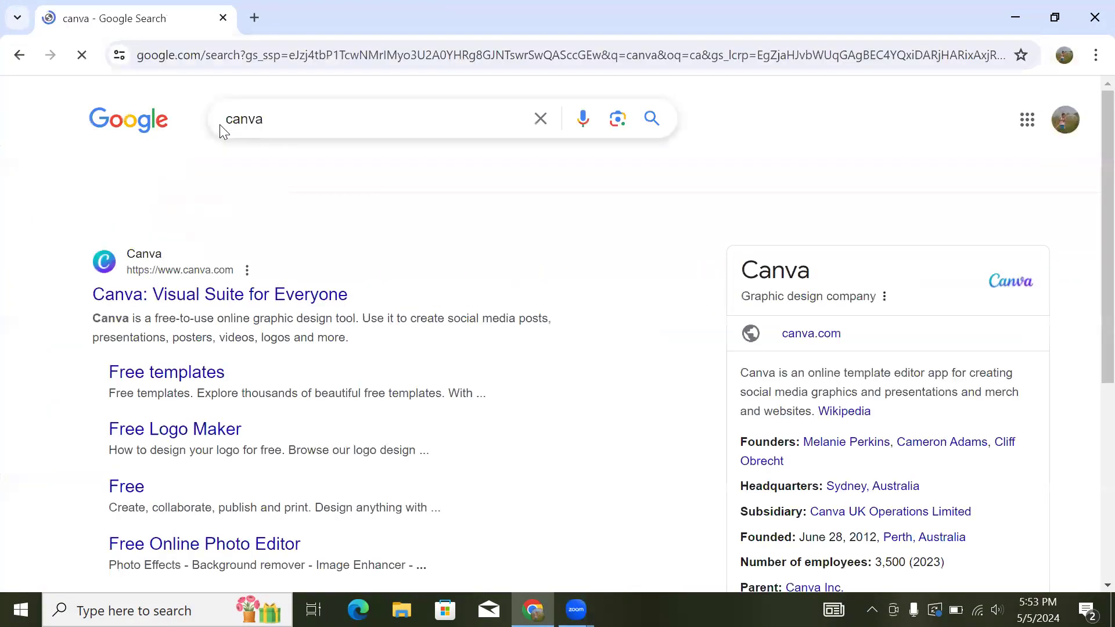
{"action": "left_click", "coordinate": [208, 296]}
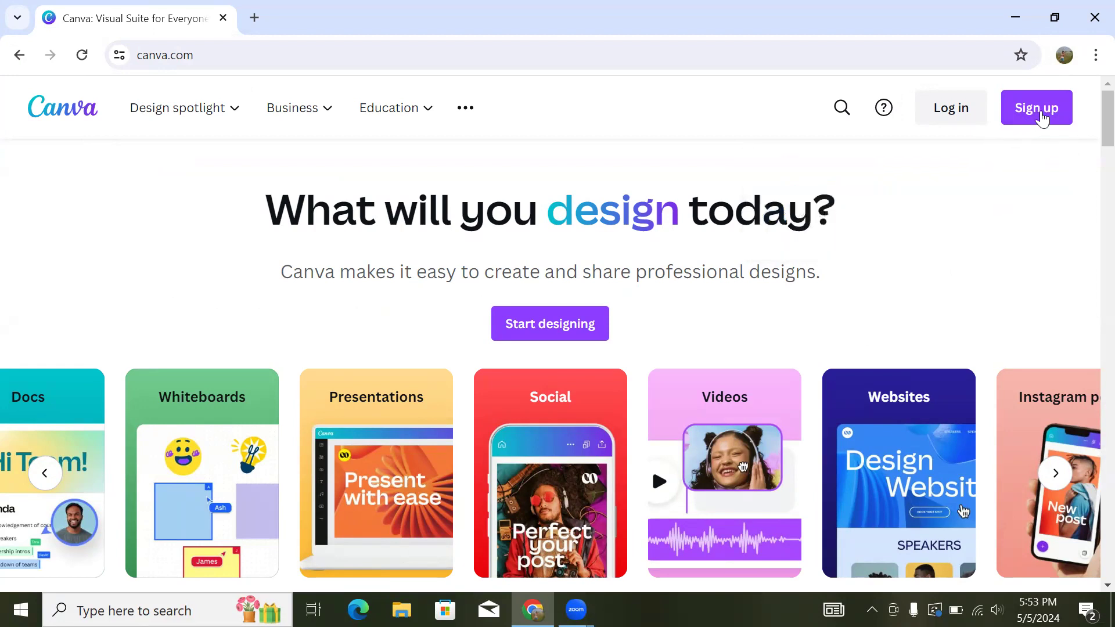
- Sign in to Canva through Sign up, dismiss the pop-up and check the active account
{"action": "left_click", "coordinate": [1041, 118]}
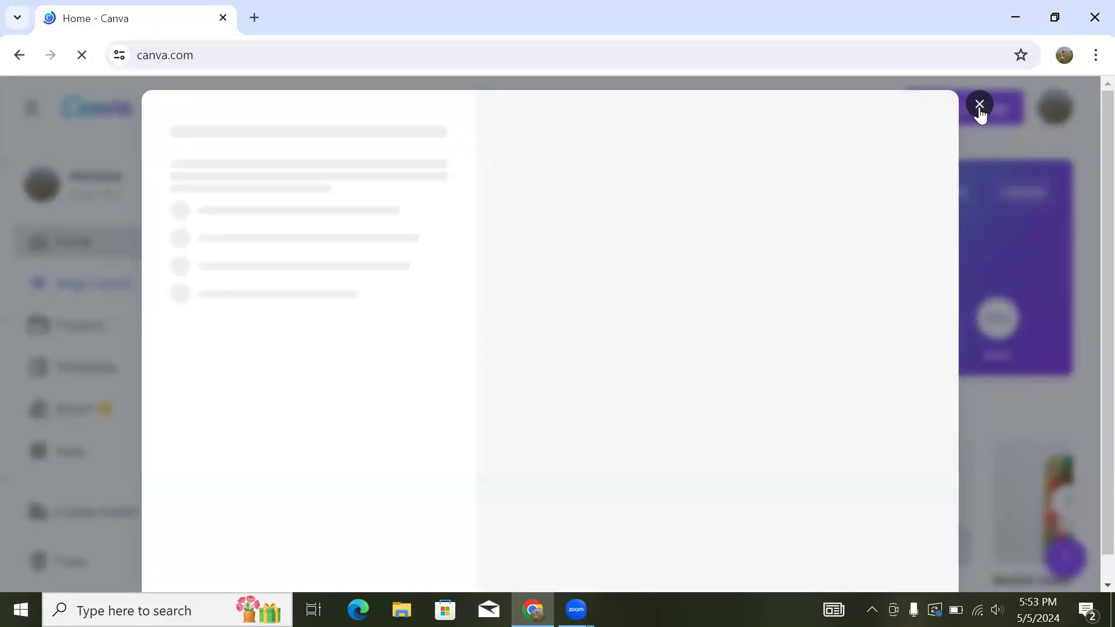
{"action": "left_click", "coordinate": [978, 110]}
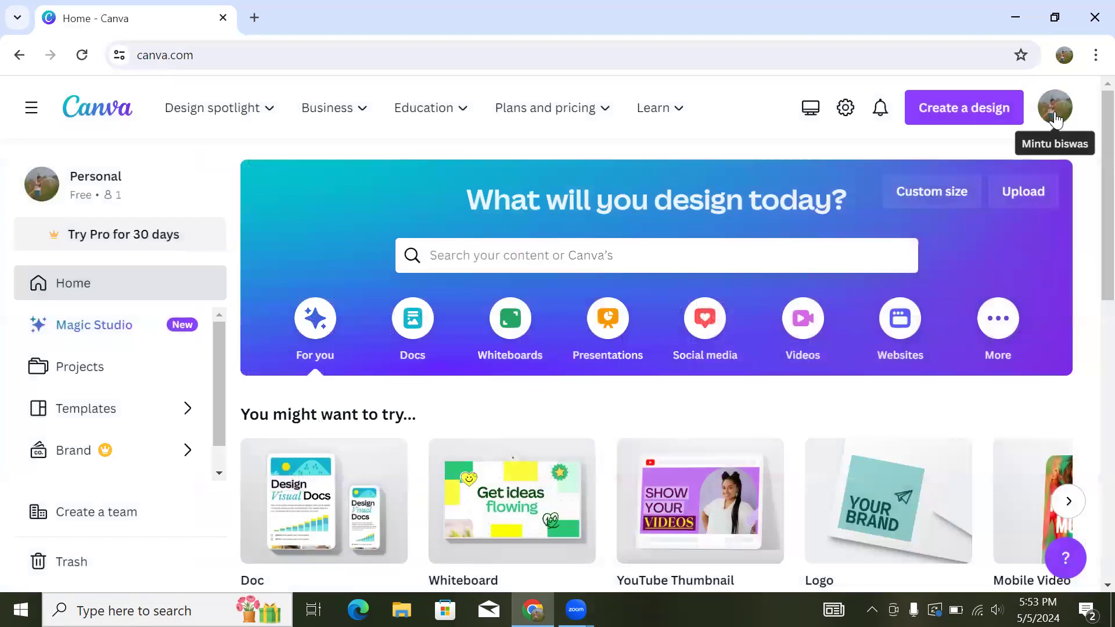
{"action": "left_click", "coordinate": [1055, 120]}
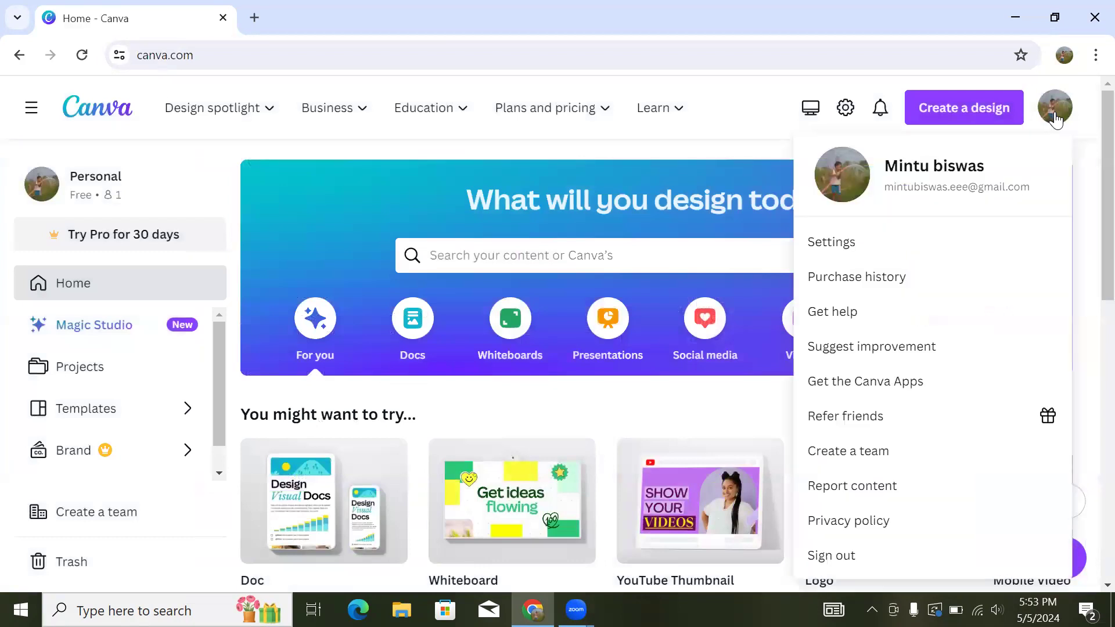
{"action": "left_click", "coordinate": [1056, 120]}
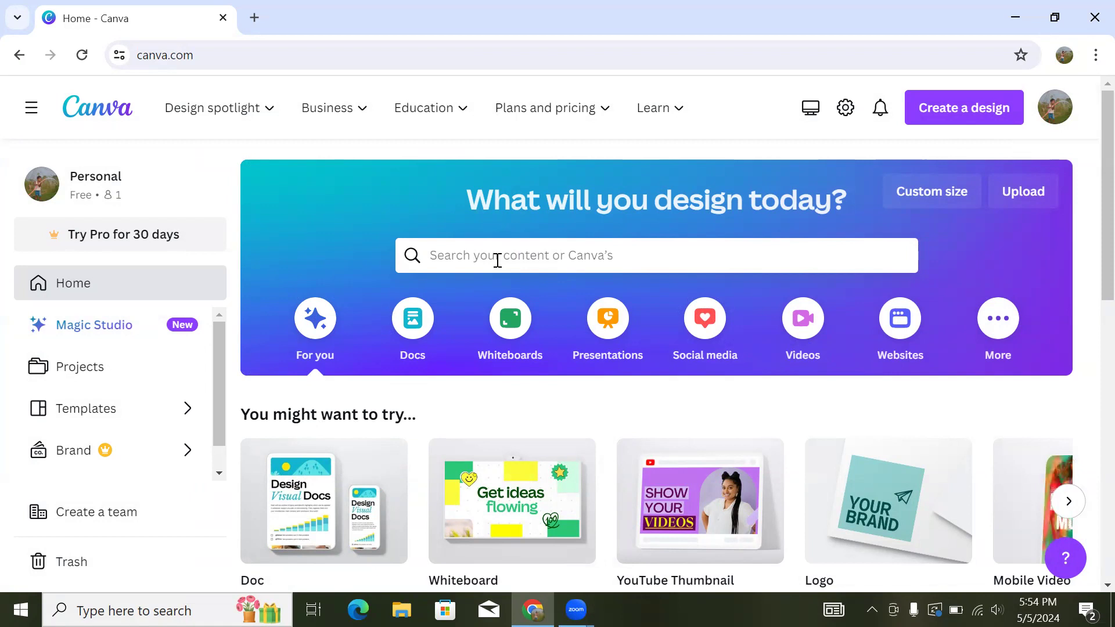
- Look through the suggested design types and create a blank YouTube Thumbnail design of 1280 × 720 px
{"action": "left_click", "coordinate": [954, 116]}
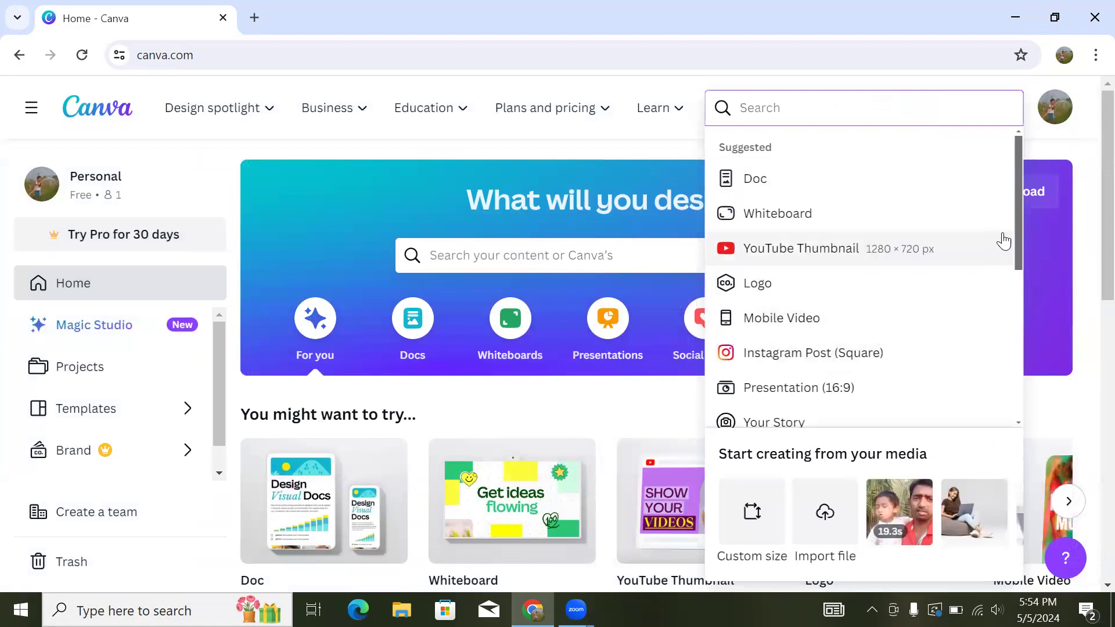
{"action": "left_click_drag", "start_coordinate": [1016, 247], "coordinate": [1050, 426]}
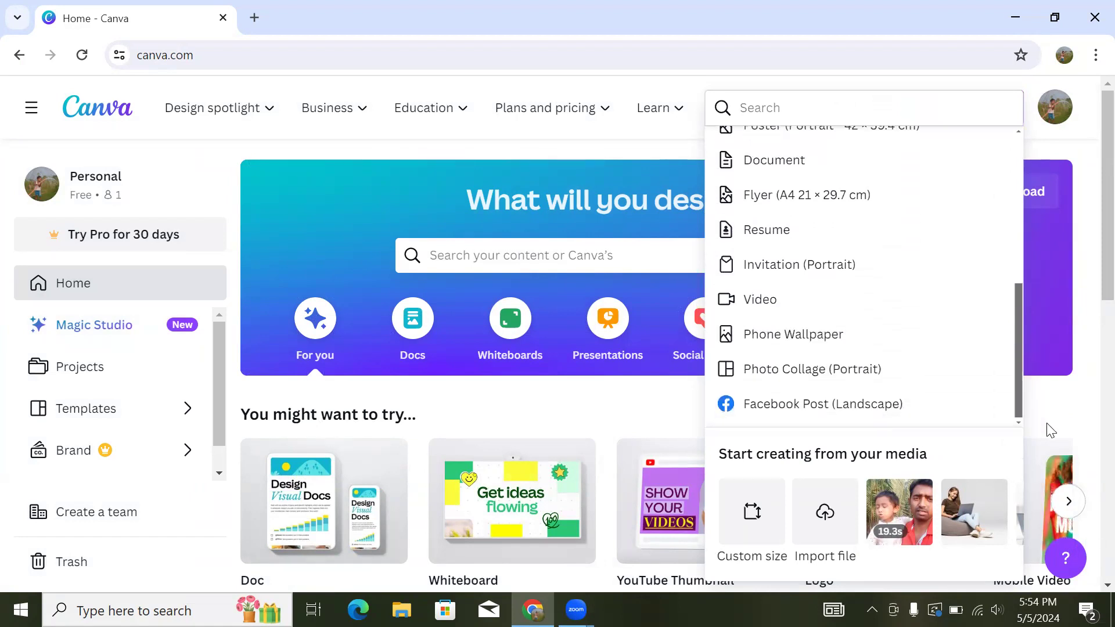
{"action": "scroll", "coordinate": [1018, 332], "scroll_direction": "up", "scroll_amount": 4}
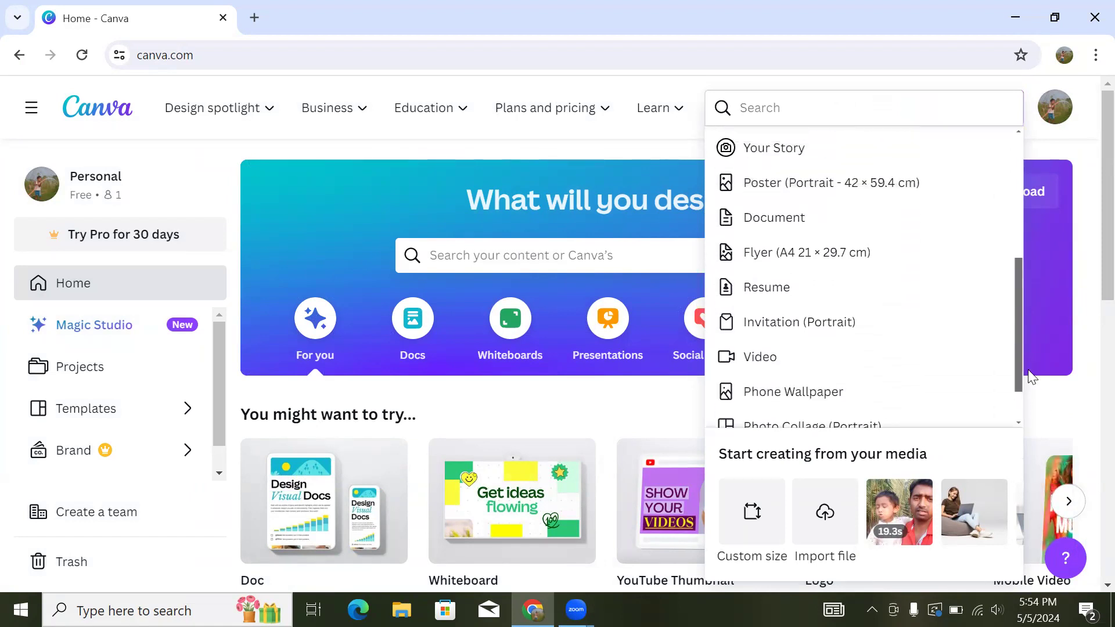
{"action": "left_click_drag", "start_coordinate": [1016, 296], "coordinate": [1007, 249]}
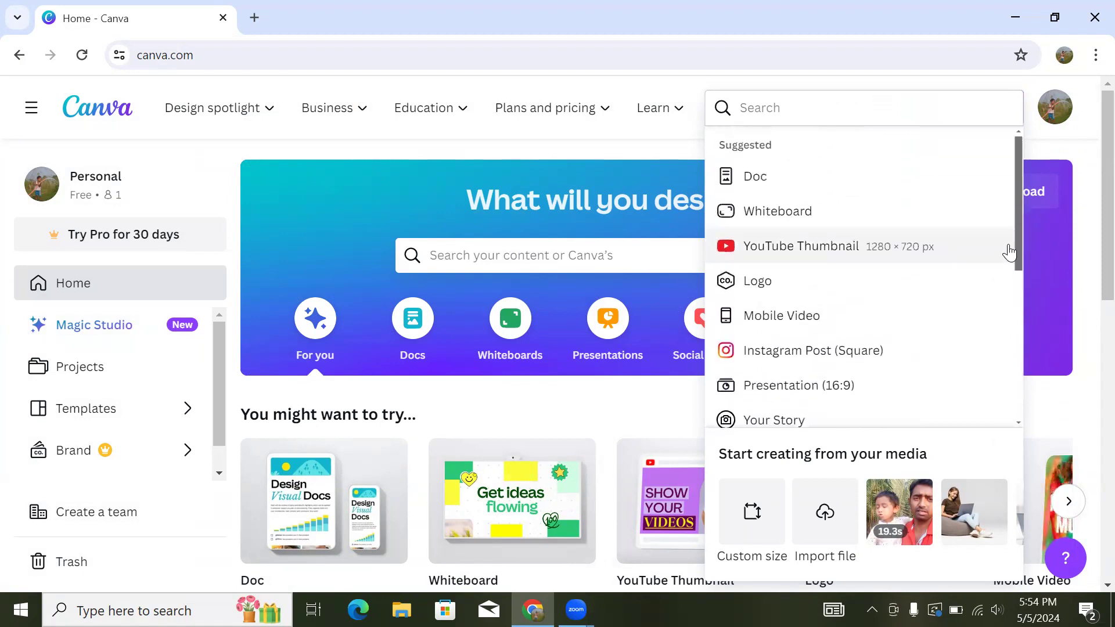
{"action": "left_click", "coordinate": [823, 255]}
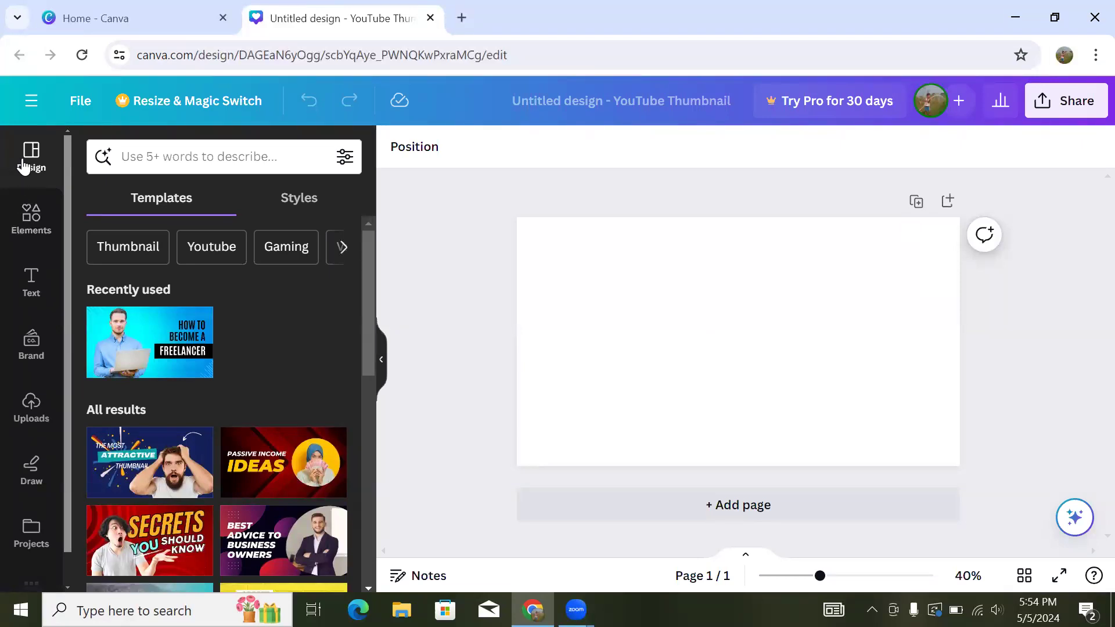
- Browse the Thumbnail templates and apply the green Passive Income Ideas template to the page
{"action": "left_click", "coordinate": [155, 243]}
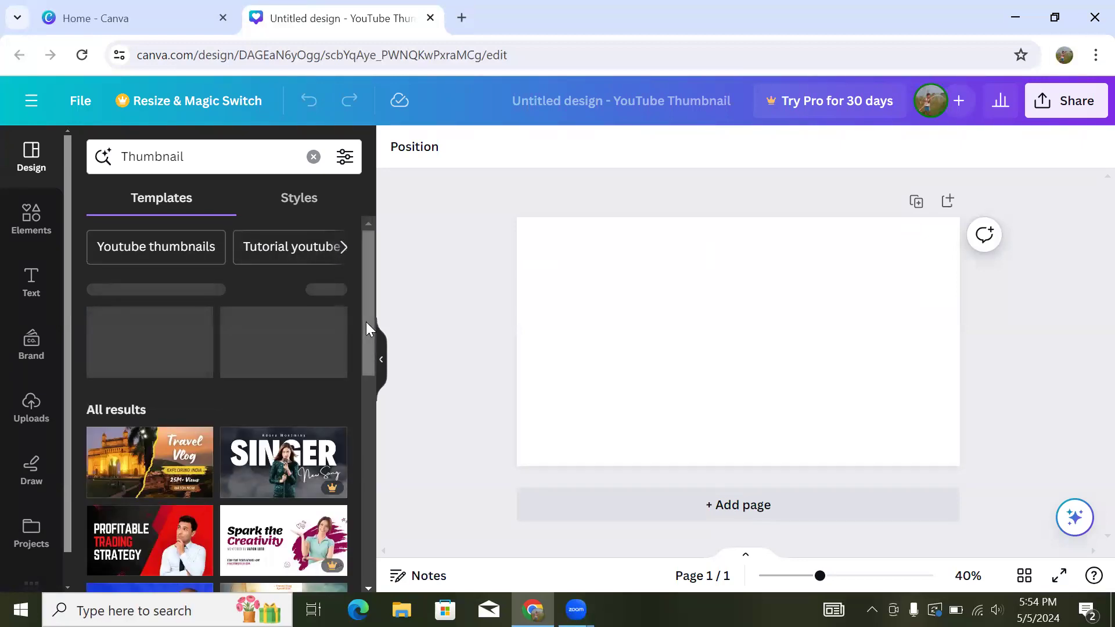
{"action": "scroll", "coordinate": [360, 398], "scroll_direction": "down", "scroll_amount": 2}
{"action": "scroll", "coordinate": [358, 391], "scroll_direction": "down", "scroll_amount": 3}
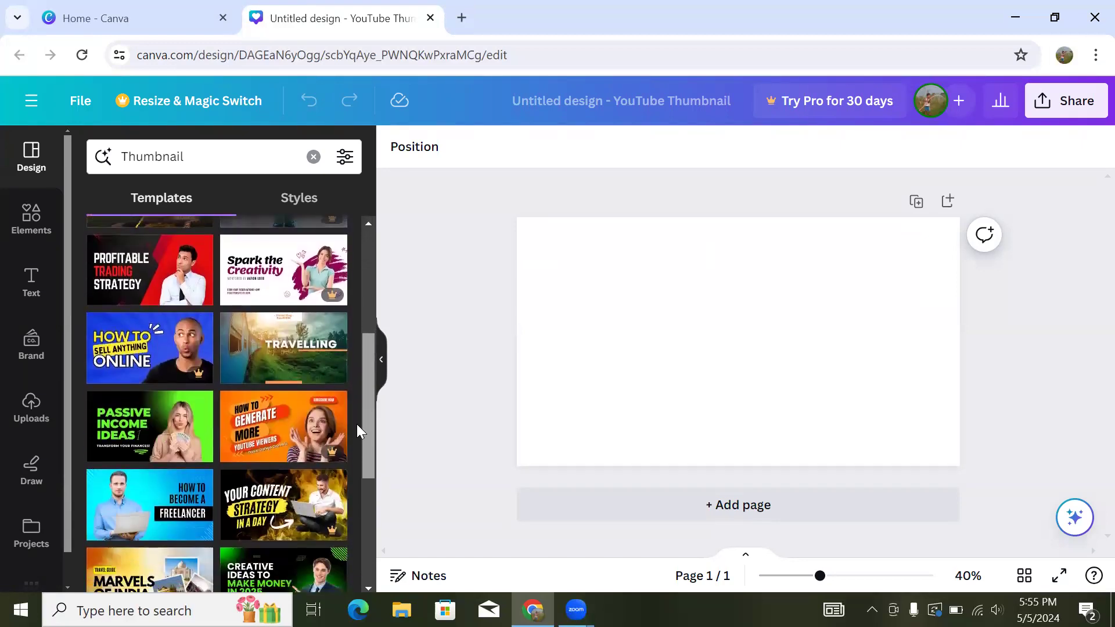
{"action": "scroll", "coordinate": [351, 448], "scroll_direction": "down", "scroll_amount": 1}
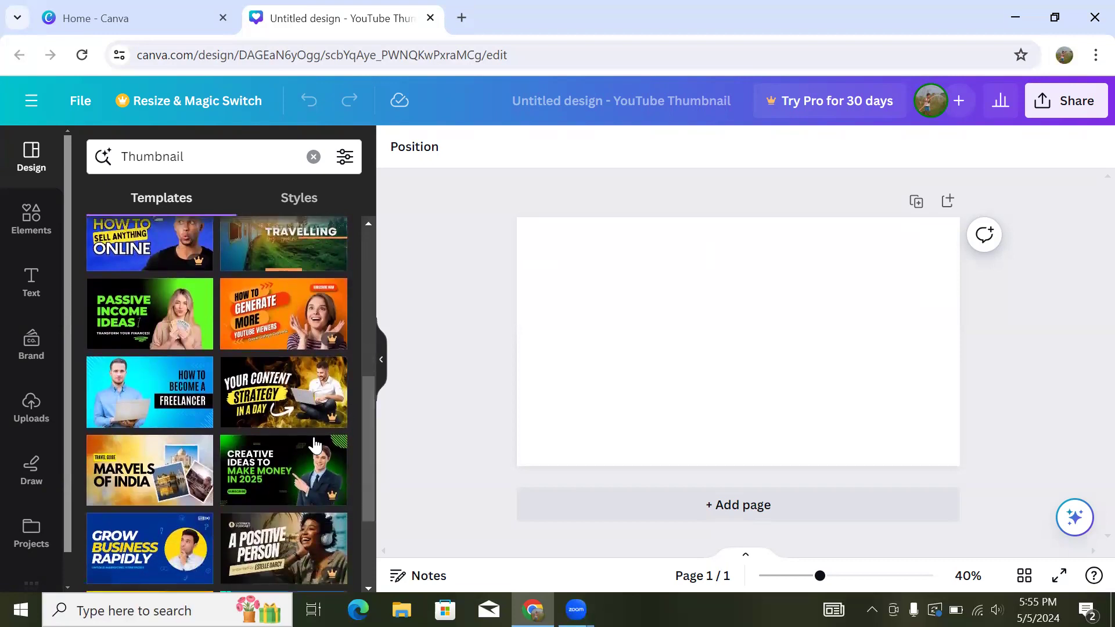
{"action": "mouse_move", "coordinate": [329, 342]}
{"action": "scroll", "coordinate": [323, 343], "scroll_direction": "up", "scroll_amount": 5}
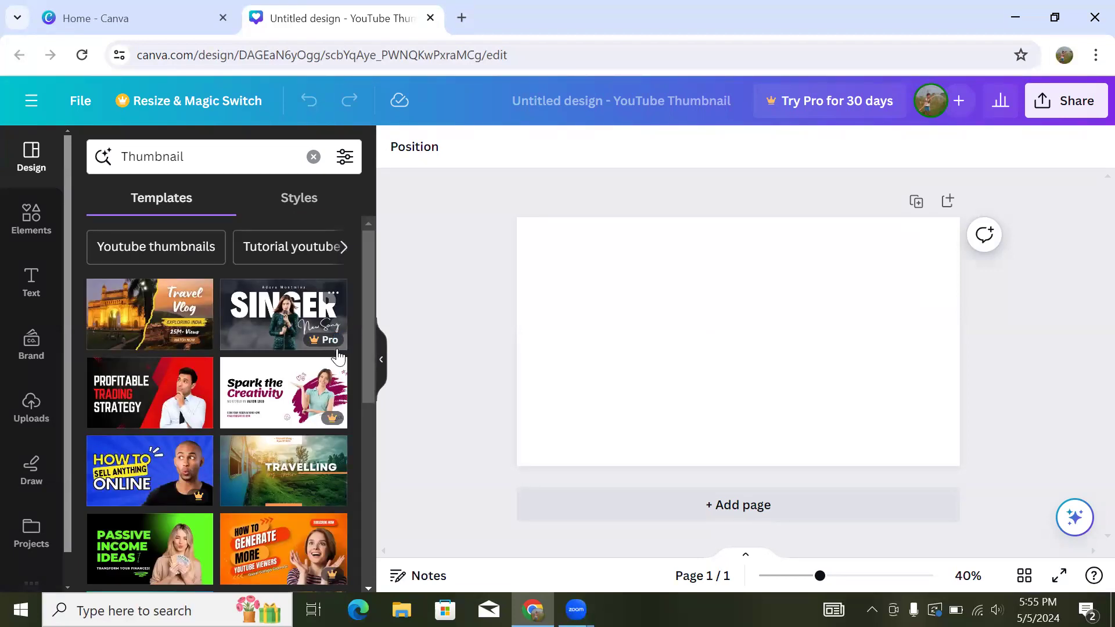
{"action": "mouse_move", "coordinate": [332, 420]}
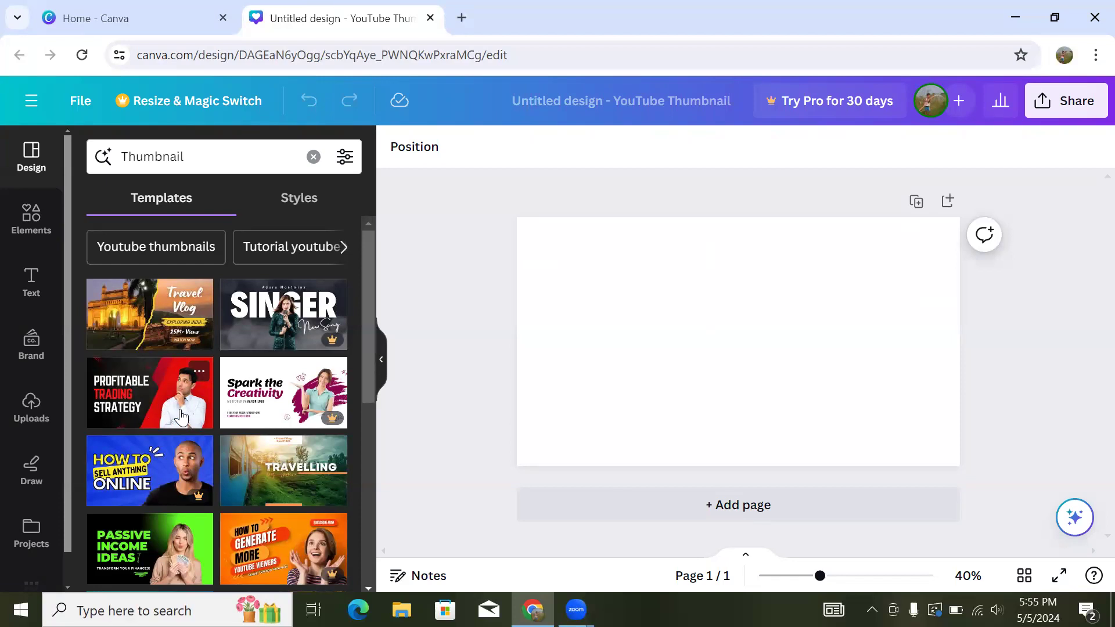
{"action": "left_click_drag", "start_coordinate": [367, 363], "coordinate": [367, 412]}
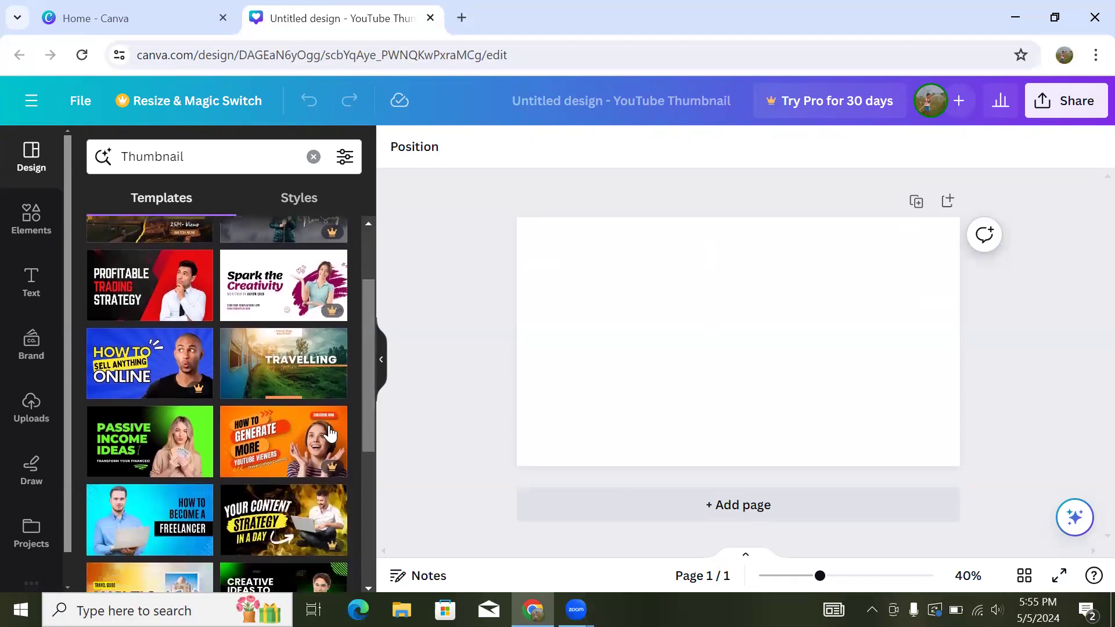
{"action": "left_click", "coordinate": [166, 447]}
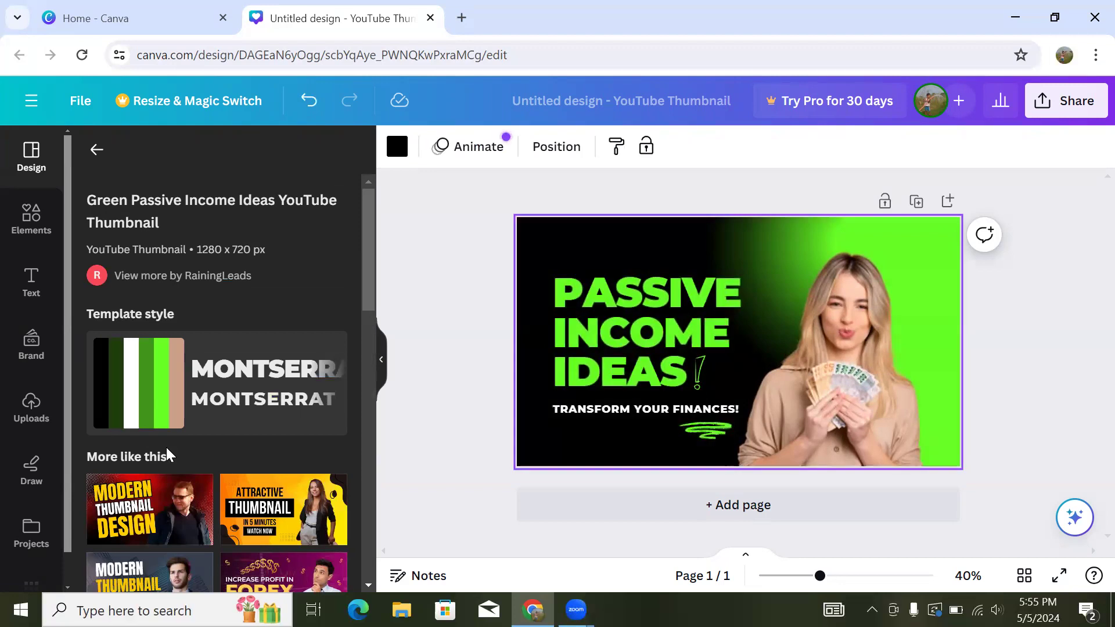
- Clear all the text from the PASSIVE INCOME IDEAS headline
{"action": "left_click", "coordinate": [627, 320]}
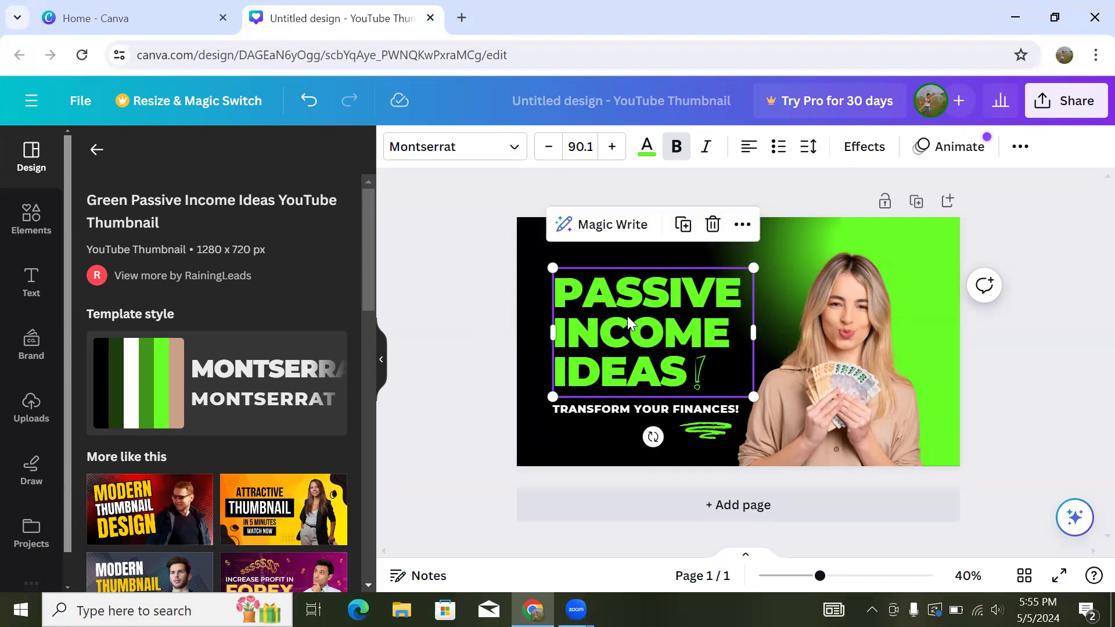
{"action": "double_click", "coordinate": [628, 318]}
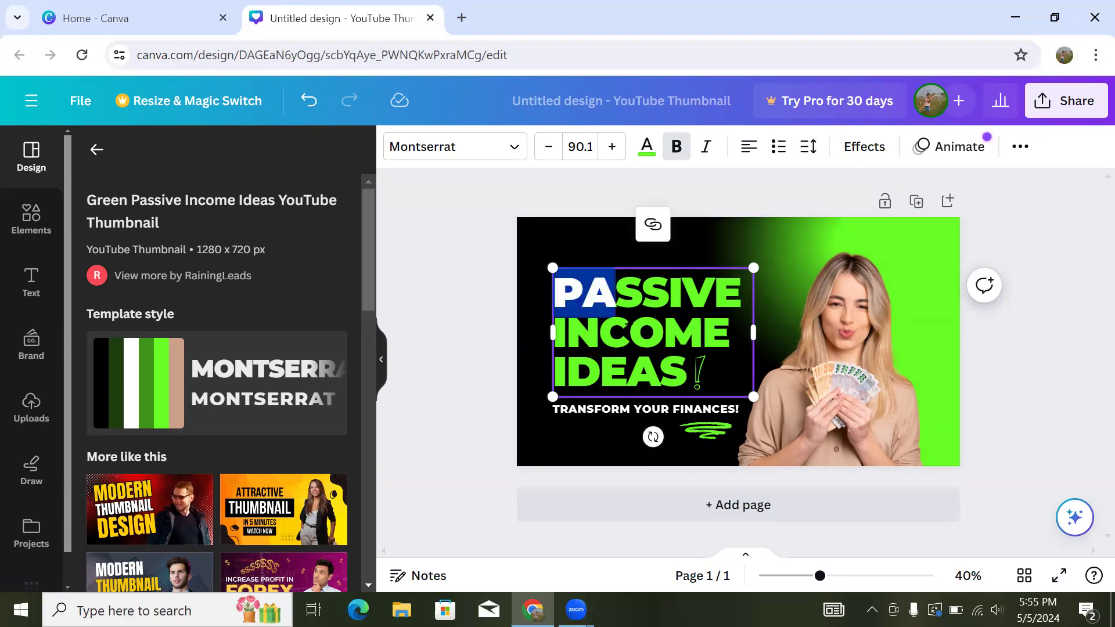
{"action": "left_click", "coordinate": [688, 371]}
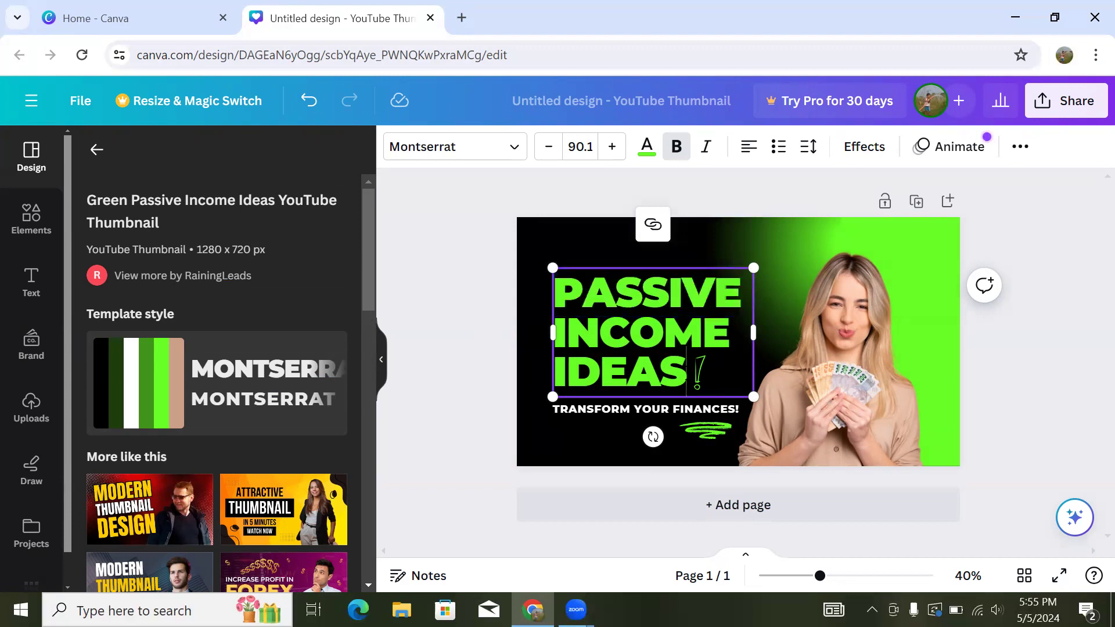
{"action": "key", "text": "BackSpace"}
{"action": "key", "text": "BackSpace"}
{"action": "key", "text": "BackSpace"}
{"action": "key", "text": "BackSpace"}
{"action": "key", "text": "BackSpace"}
{"action": "key", "text": "BackSpace"}
{"action": "key", "text": "BackSpace"}
{"action": "key", "text": "BackSpace"}
{"action": "key", "text": "BackSpace"}
{"action": "key", "text": "BackSpace"}
{"action": "key", "text": "BackSpace"}
{"action": "key", "text": "BackSpace"}
{"action": "key", "text": "BackSpace"}
{"action": "key", "text": "BackSpace"}
{"action": "key", "text": "BackSpace"}
{"action": "key", "text": "BackSpace"}
{"action": "key", "text": "BackSpace"}
{"action": "key", "text": "BackSpace"}
{"action": "key", "text": "BackSpace"}
{"action": "key", "text": "BackSpace"}
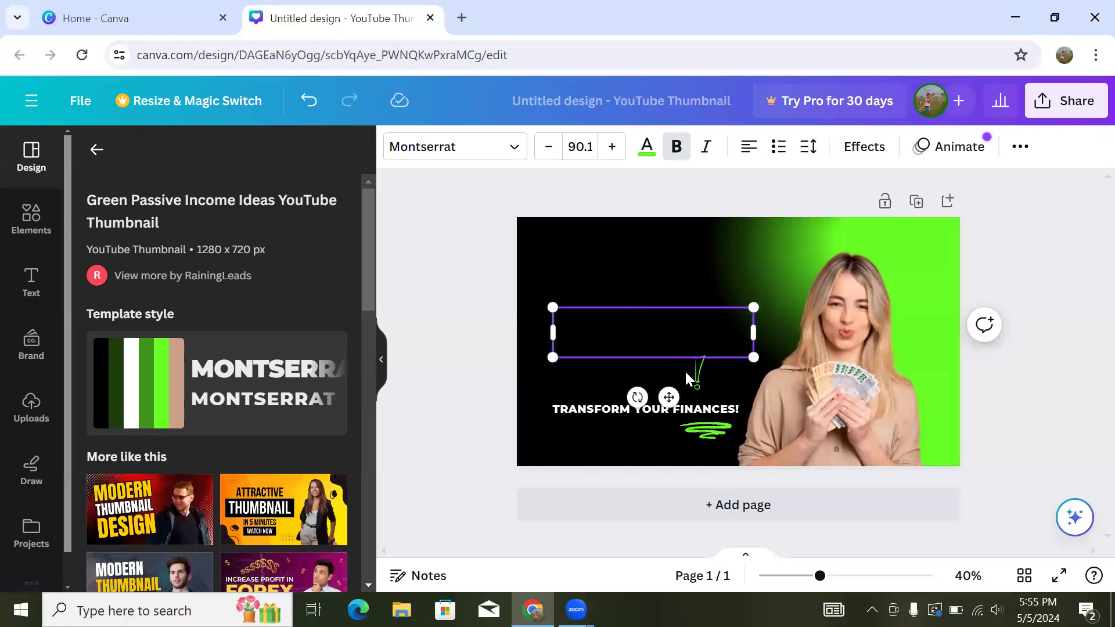
- Enter HOW TO MAKE A YOUTUBE THUMBLES as the headline text
{"action": "type", "text": "HOW TO"}
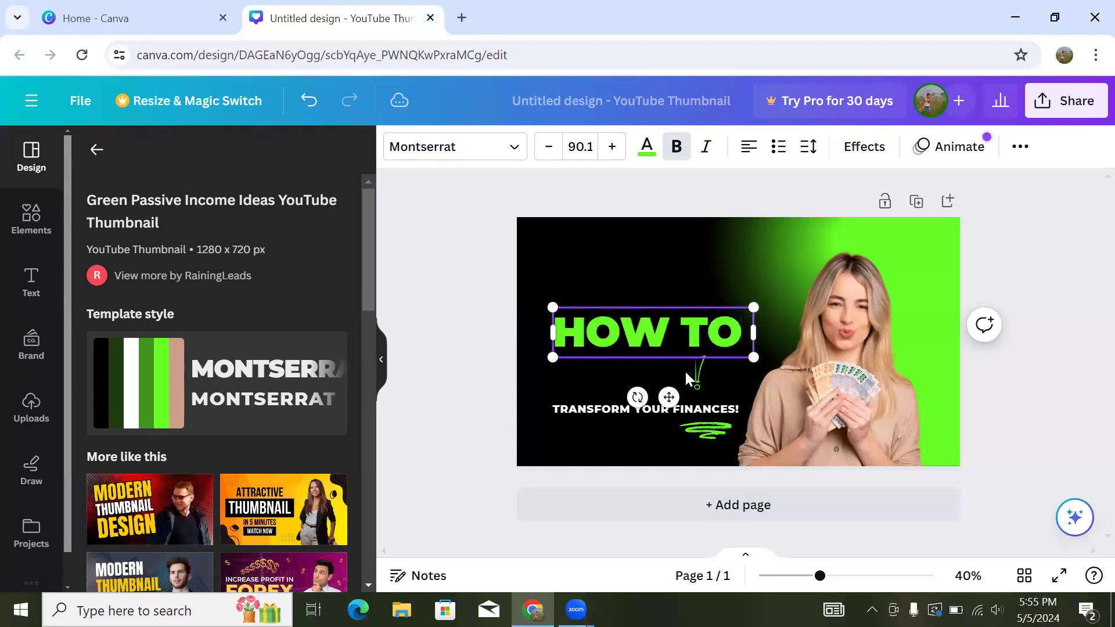
{"action": "type", "text": " MAKE"}
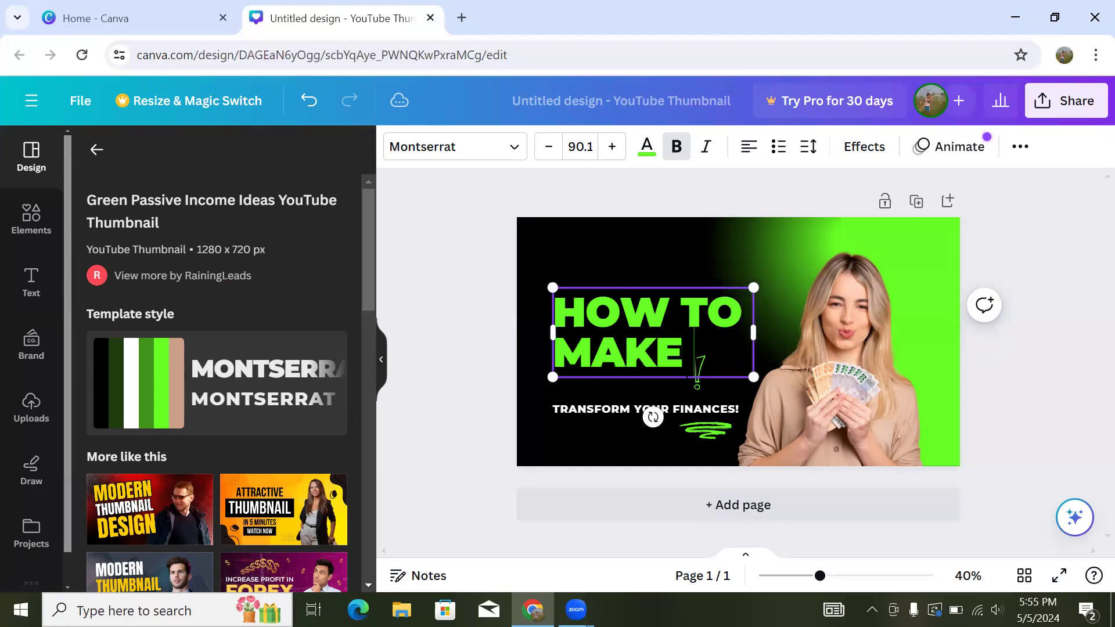
{"action": "type", "text": " A YOU"}
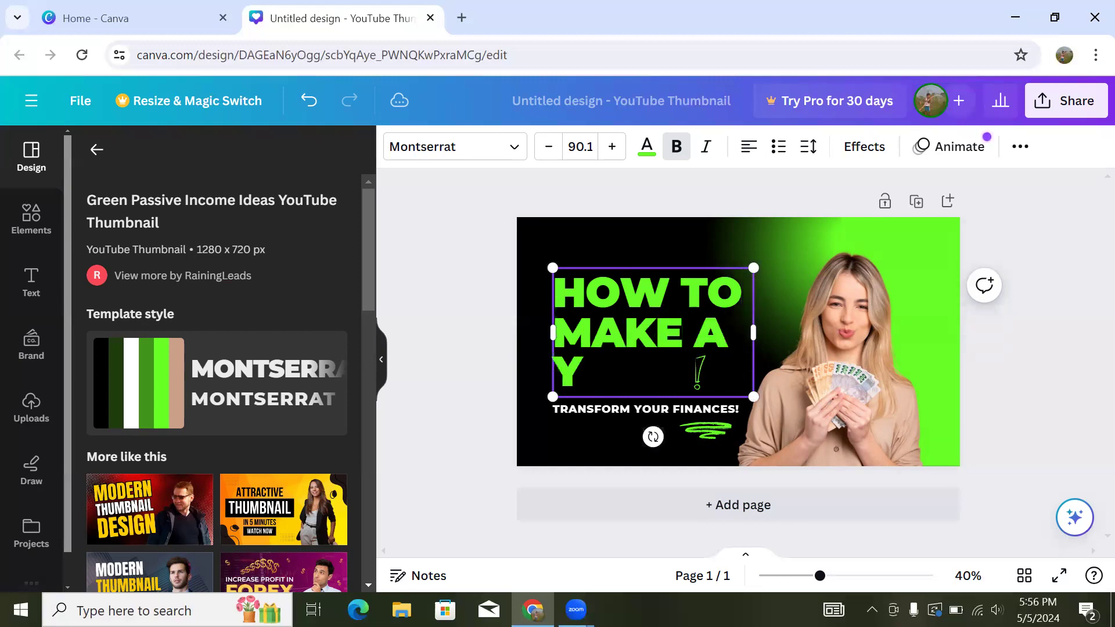
{"action": "type", "text": "TUV"}
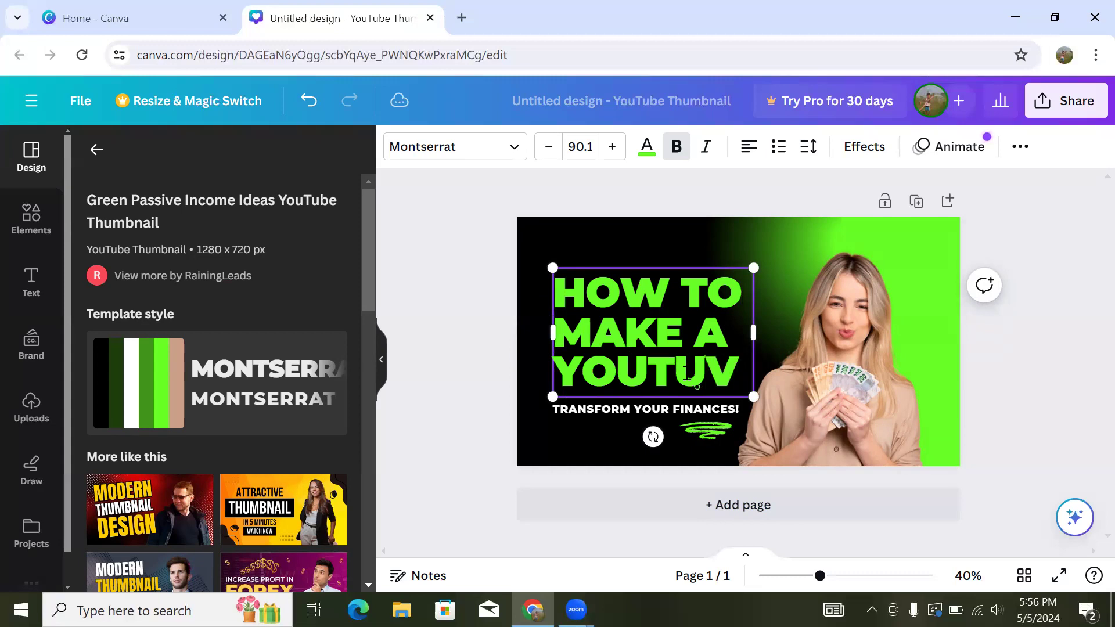
{"action": "key", "text": "BackSpace"}
{"action": "type", "text": "BE"}
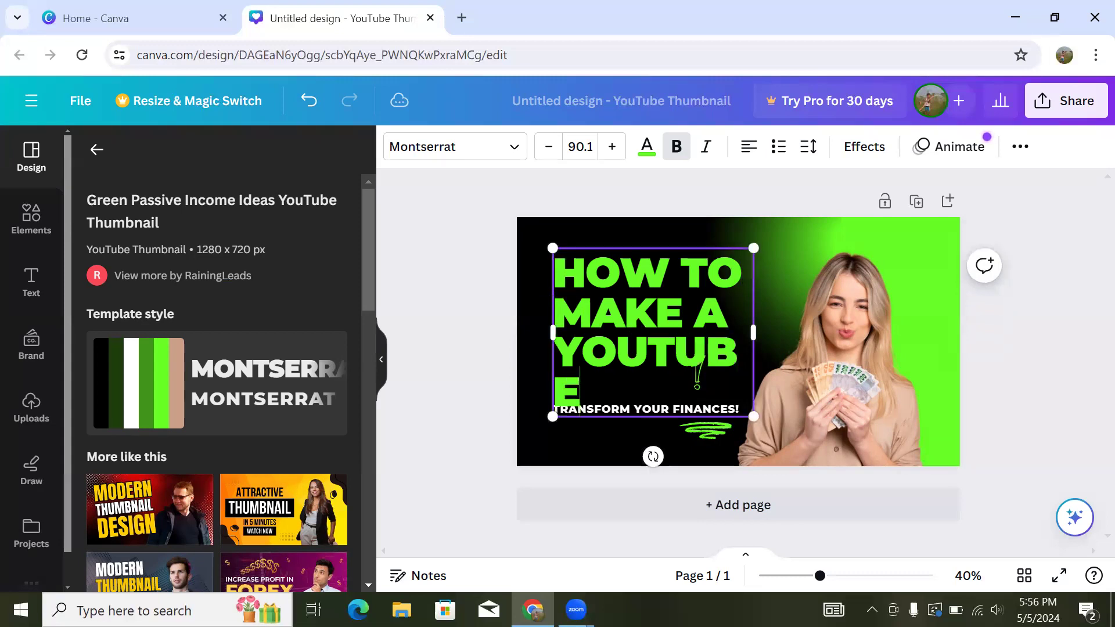
{"action": "type", "text": " THU"}
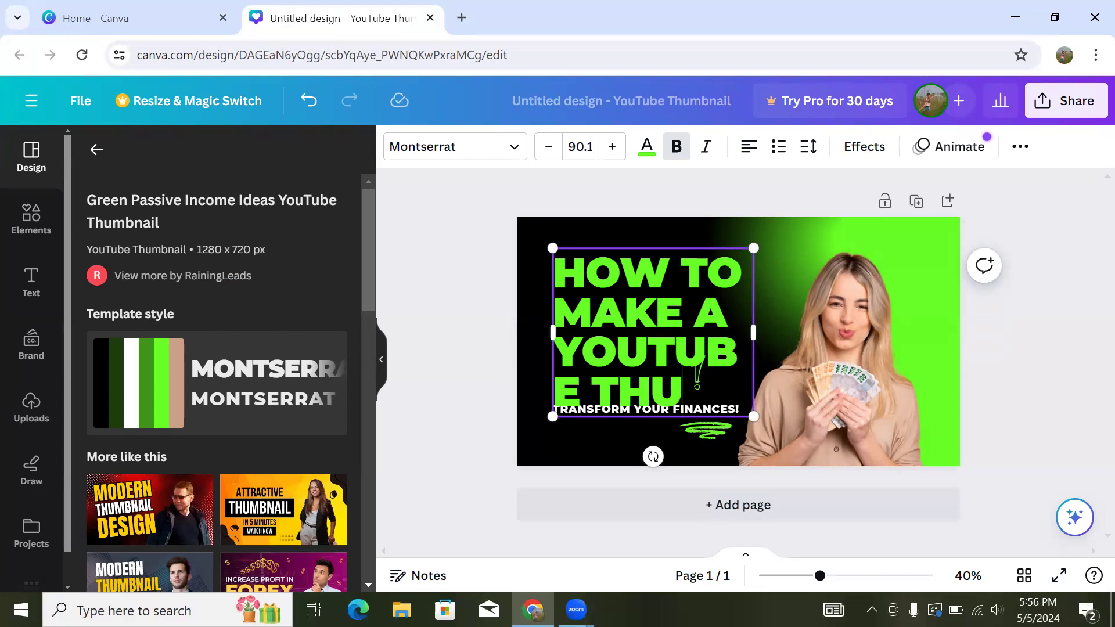
{"action": "type", "text": "M"}
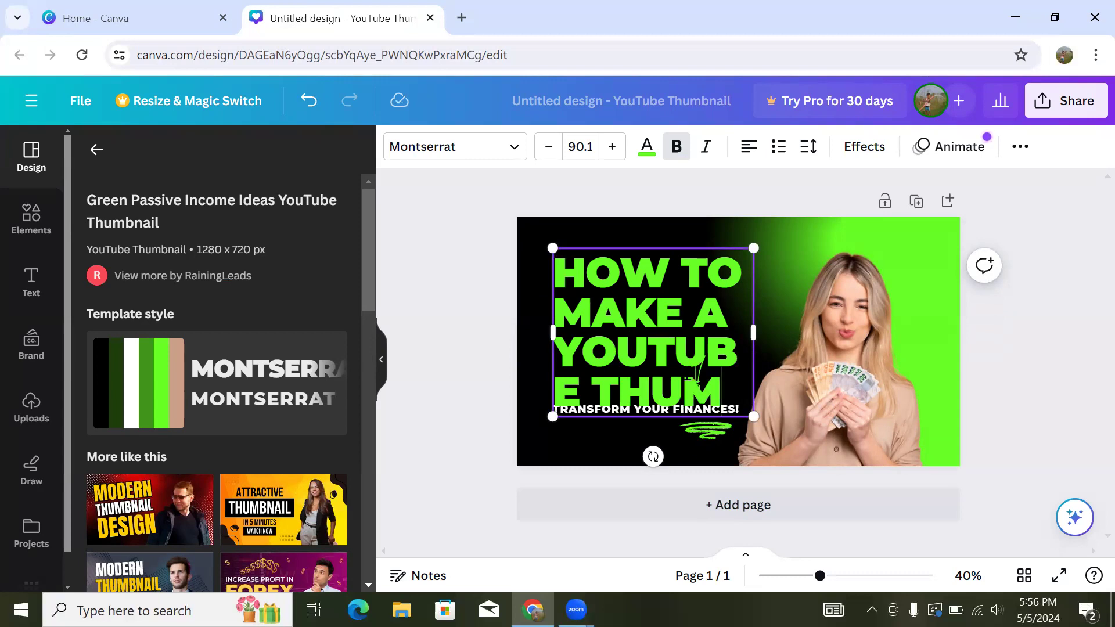
{"action": "type", "text": "B"}
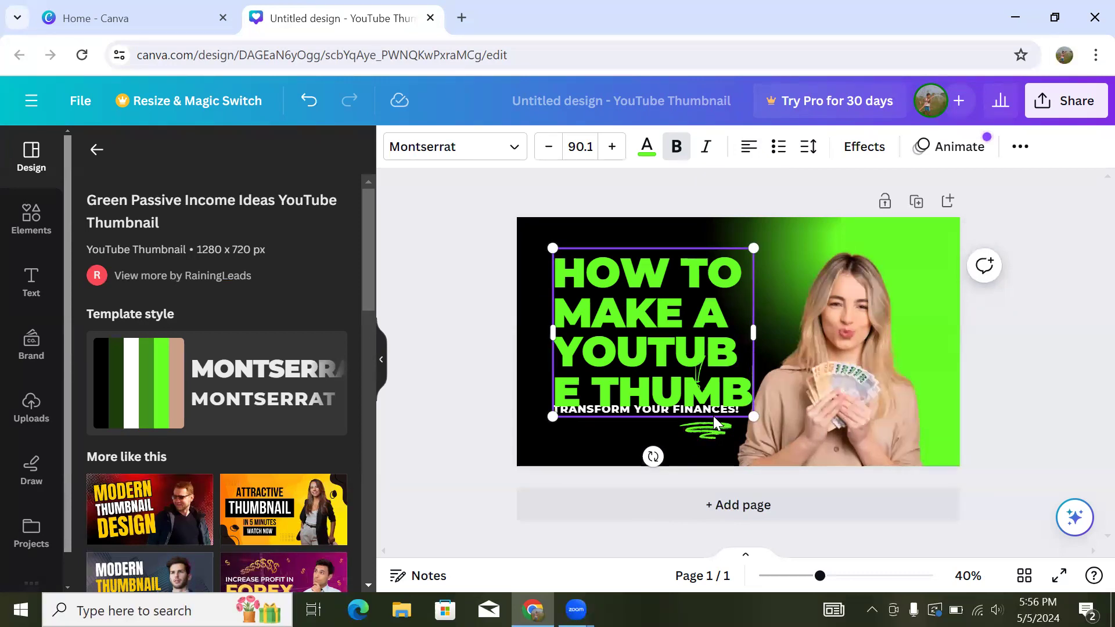
{"action": "type", "text": "L"}
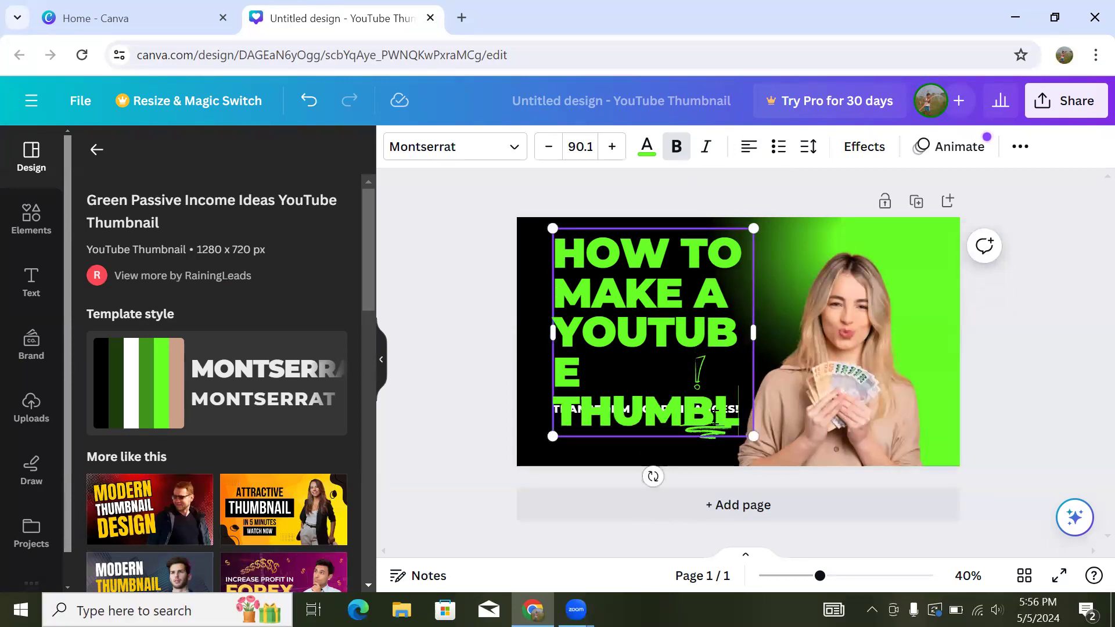
{"action": "type", "text": "ES"}
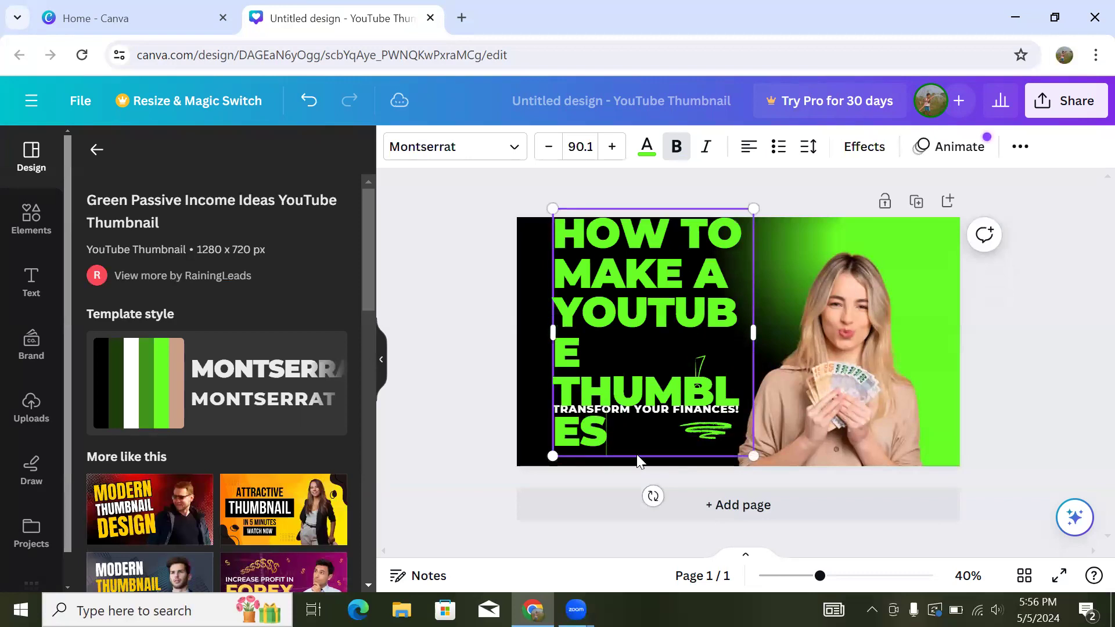
- Reduce the font size of the whole headline to 71.1
{"action": "left_click_drag", "start_coordinate": [607, 438], "coordinate": [543, 208]}
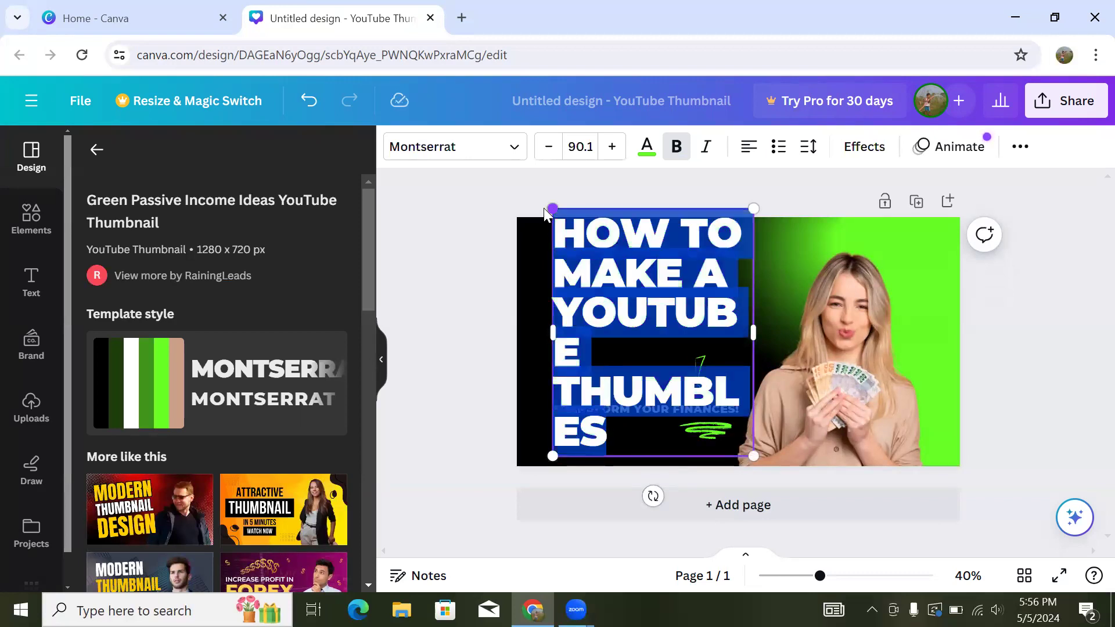
{"action": "left_click", "coordinate": [547, 146]}
{"action": "left_click", "coordinate": [547, 146]}
{"action": "left_click", "coordinate": [547, 147]}
{"action": "left_click", "coordinate": [547, 146]}
{"action": "left_click", "coordinate": [547, 146]}
{"action": "left_click", "coordinate": [547, 146]}
{"action": "left_click", "coordinate": [547, 146]}
{"action": "left_click", "coordinate": [547, 146]}
{"action": "left_click", "coordinate": [547, 146]}
{"action": "left_click", "coordinate": [547, 147]}
{"action": "left_click", "coordinate": [547, 146]}
{"action": "left_click", "coordinate": [548, 147]}
{"action": "left_click", "coordinate": [548, 147]}
{"action": "left_click", "coordinate": [547, 146]}
{"action": "left_click", "coordinate": [547, 147]}
{"action": "left_click", "coordinate": [548, 146]}
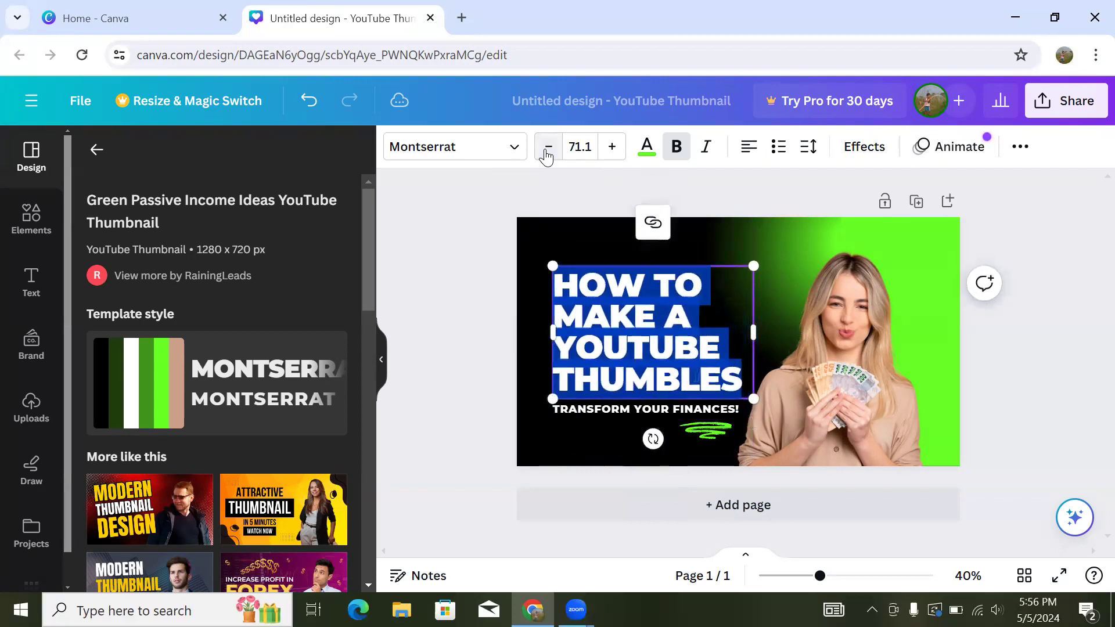
- Delete the hand-drawn exclamation mark that overlaps the headline
{"action": "left_click", "coordinate": [449, 259]}
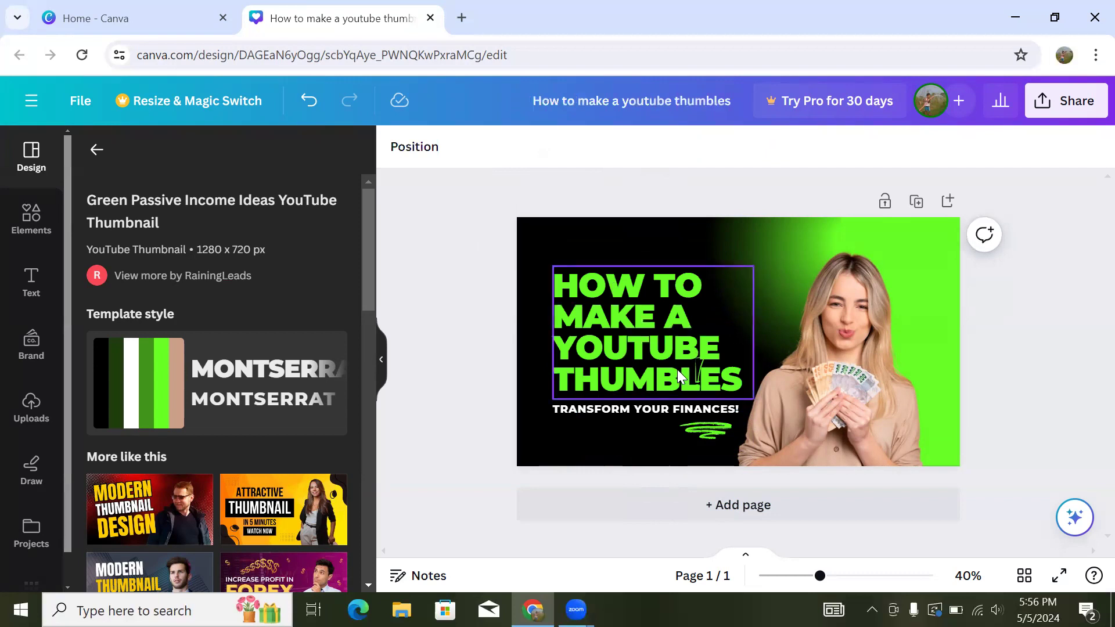
{"action": "left_click", "coordinate": [698, 379]}
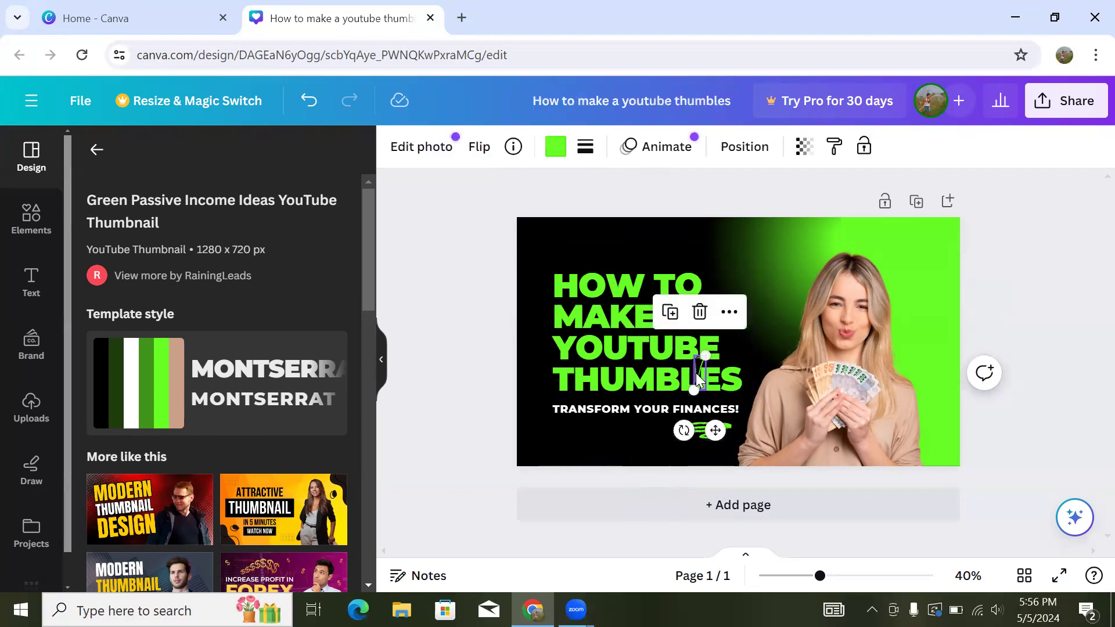
{"action": "key", "text": "Escape"}
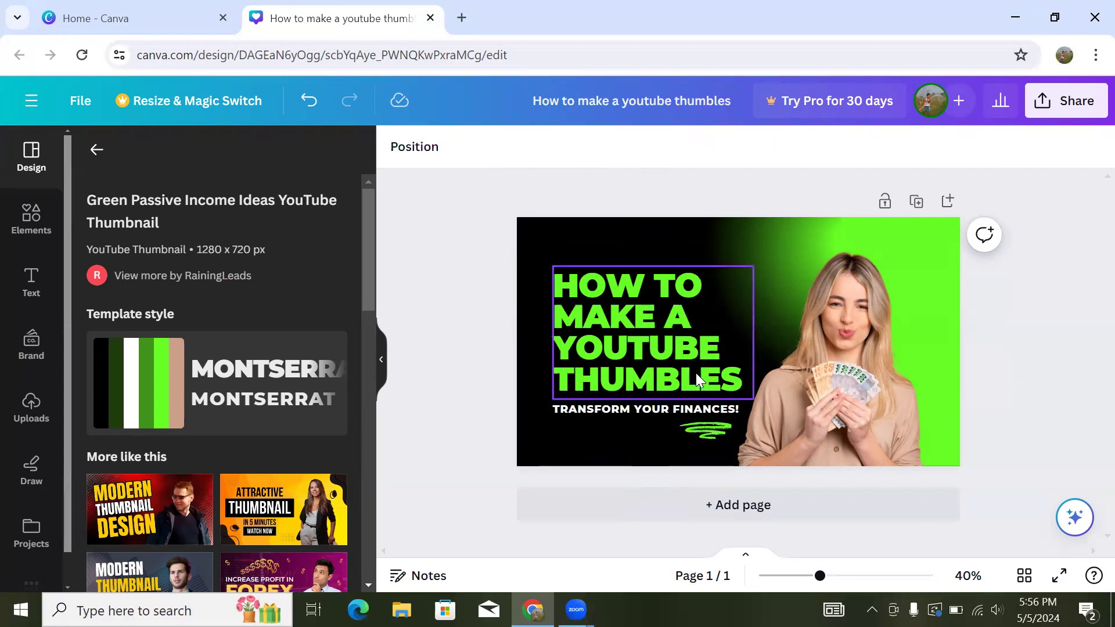
- Open the uploaded images and dismiss the Background Remover promotion
{"action": "left_click", "coordinate": [872, 352]}
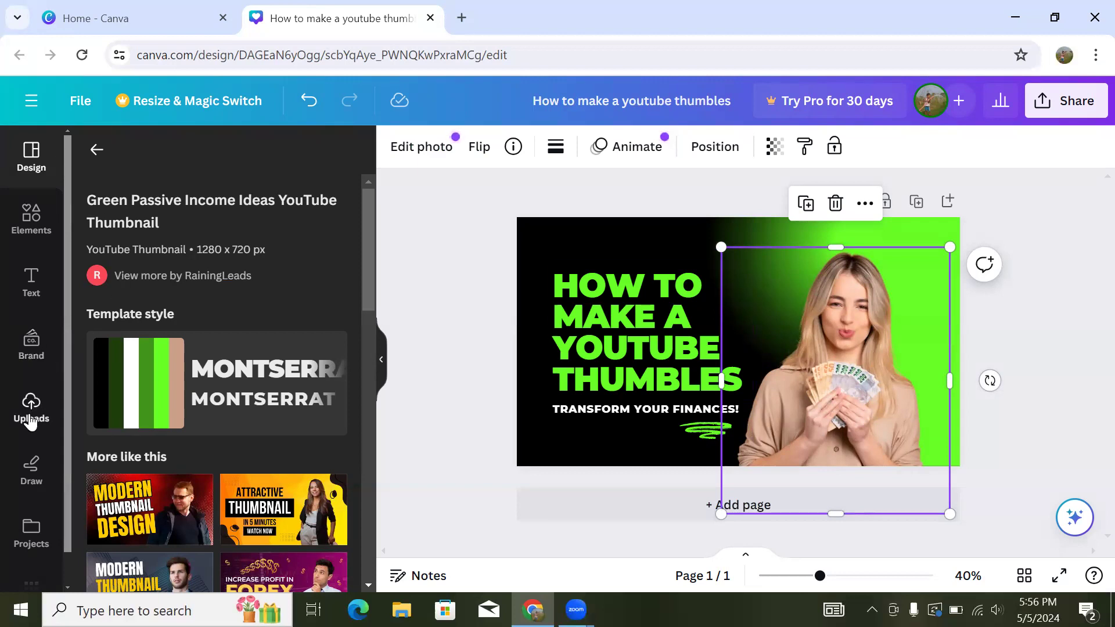
{"action": "left_click", "coordinate": [31, 419]}
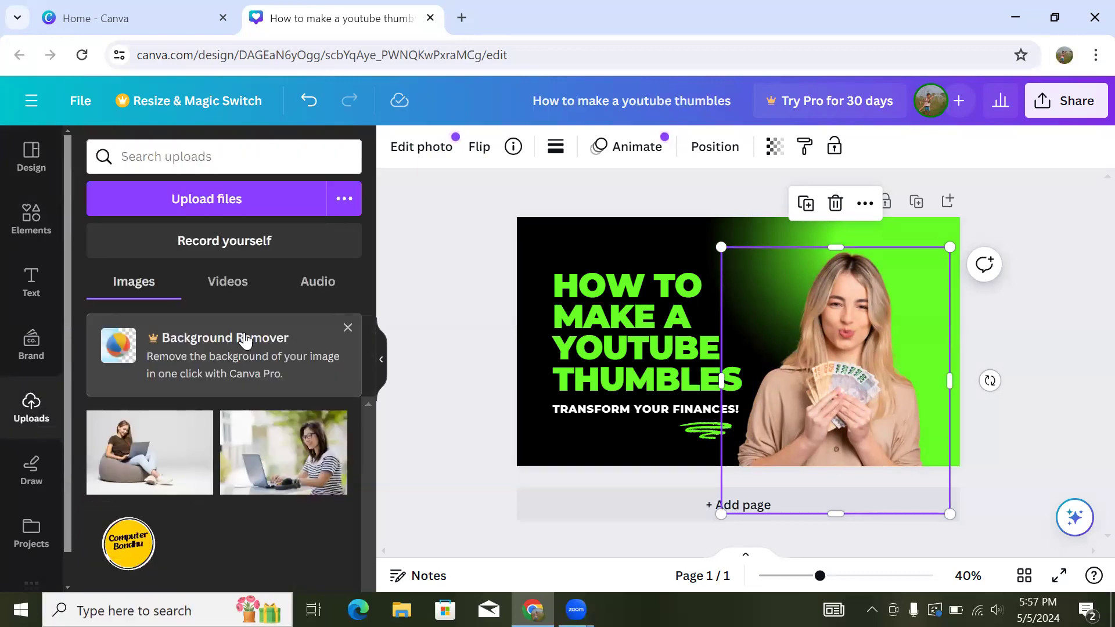
{"action": "left_click", "coordinate": [347, 327]}
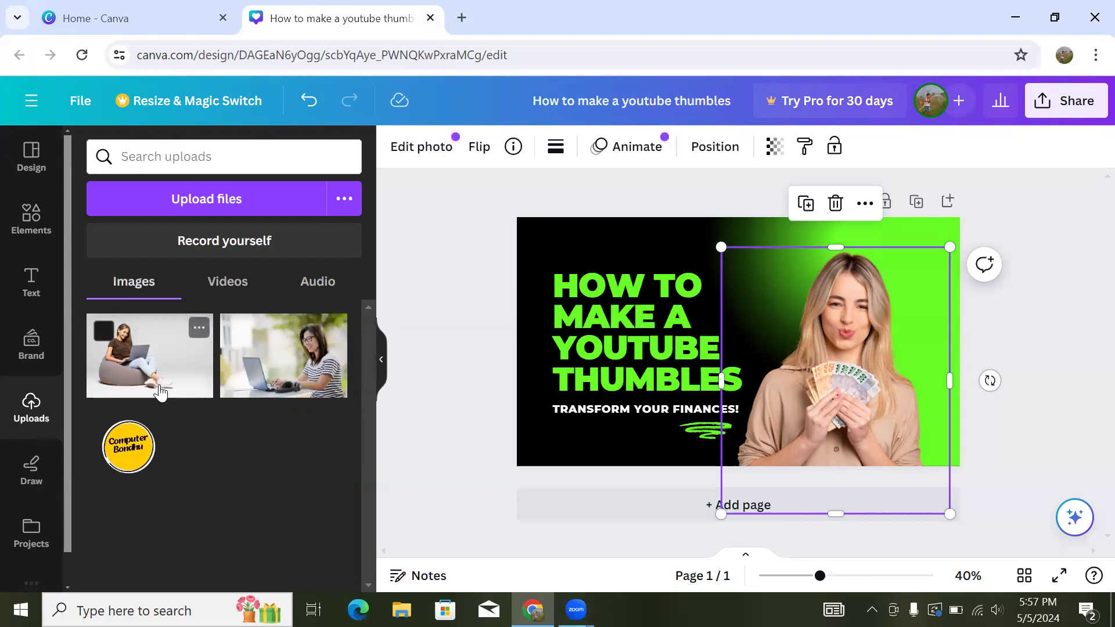
- Try placing the uploaded Computer Bondhu logo over the woman's photo, undo the accidental photo move and delete the logo
{"action": "left_click", "coordinate": [133, 460]}
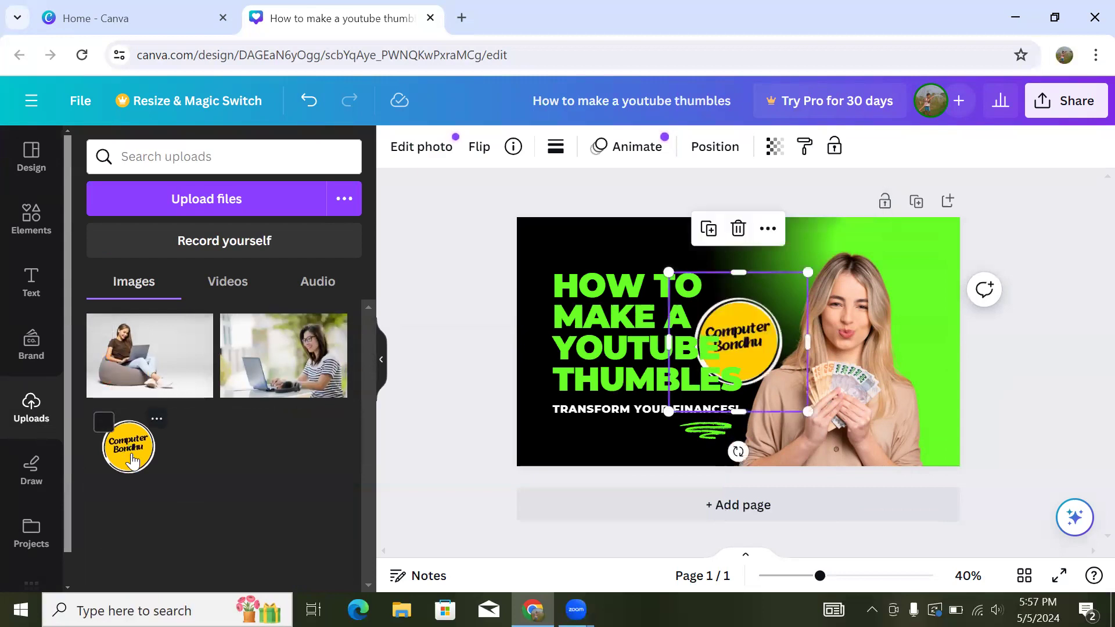
{"action": "left_click", "coordinate": [853, 318]}
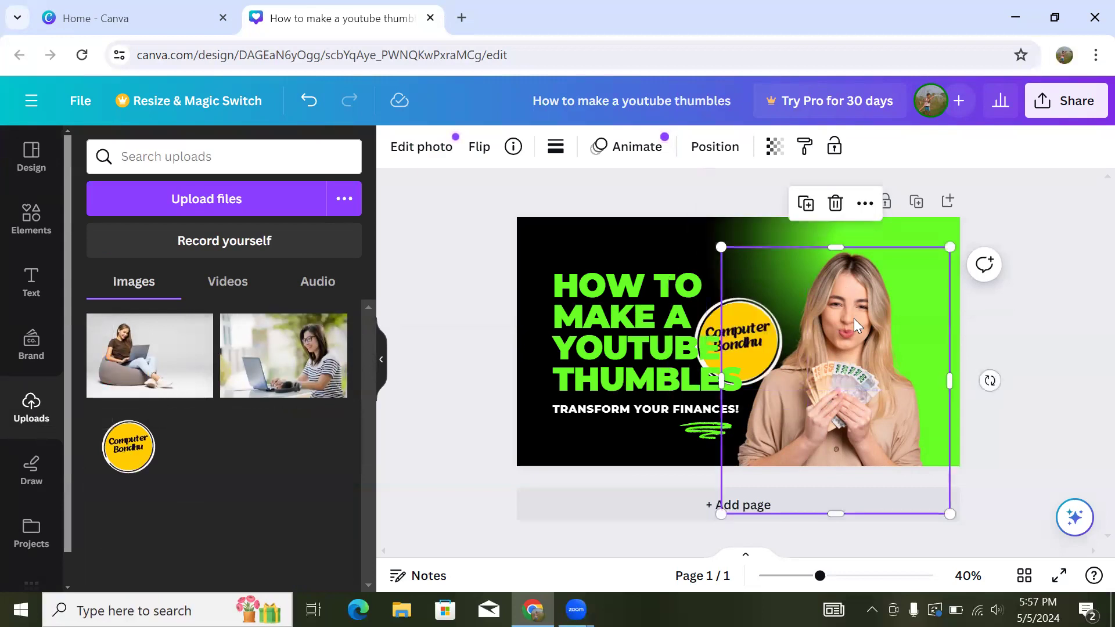
{"action": "mouse_move", "coordinate": [756, 329]}
{"action": "left_mouse_down"}
{"action": "mouse_move", "coordinate": [859, 314]}
{"action": "mouse_move", "coordinate": [750, 325]}
{"action": "mouse_move", "coordinate": [764, 318]}
{"action": "left_mouse_up"}
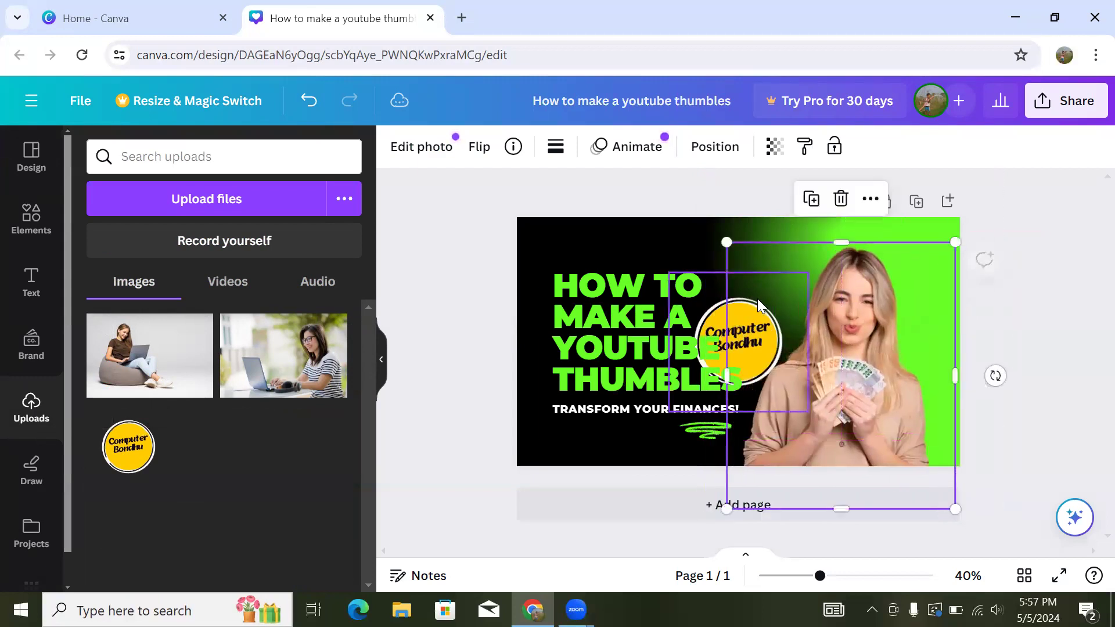
{"action": "left_click", "coordinate": [307, 110]}
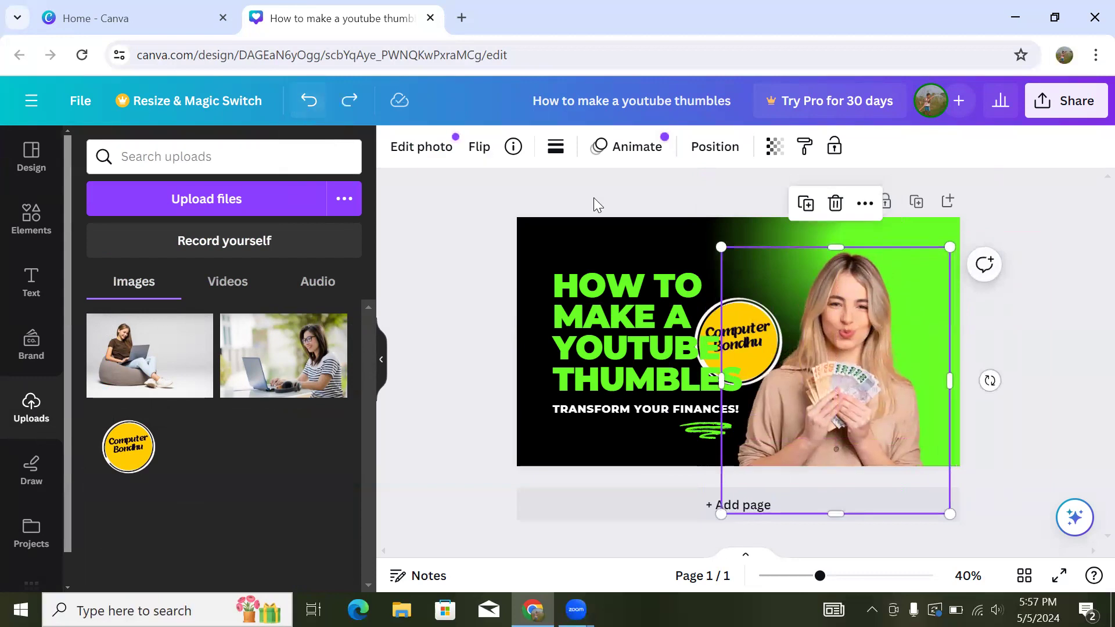
{"action": "left_click", "coordinate": [709, 343]}
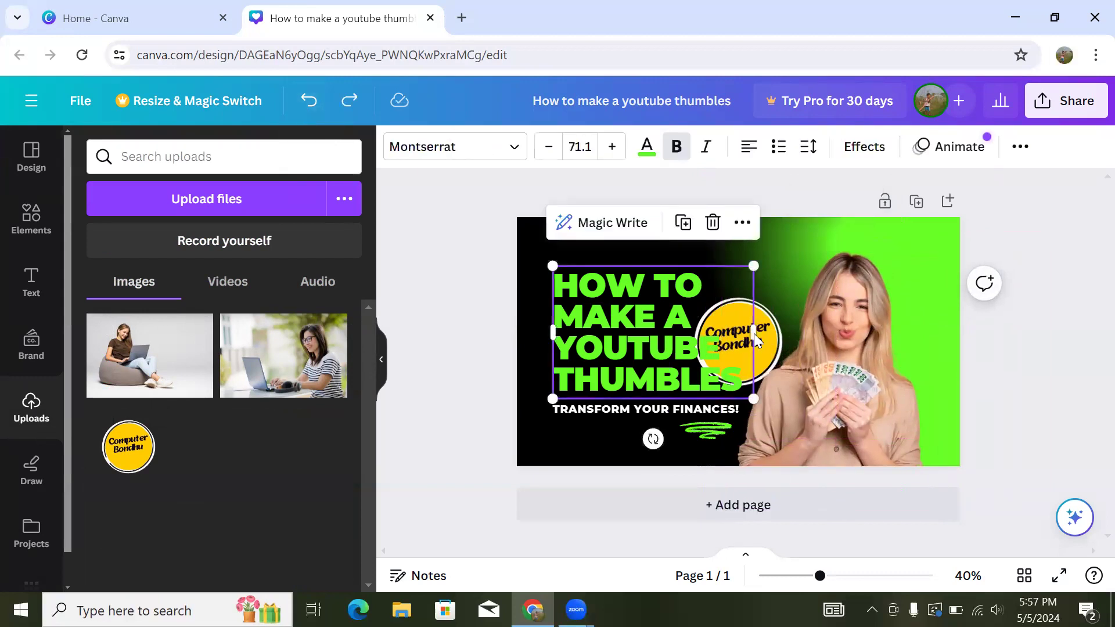
{"action": "left_click", "coordinate": [772, 335]}
{"action": "left_click_drag", "start_coordinate": [775, 332], "coordinate": [886, 329]}
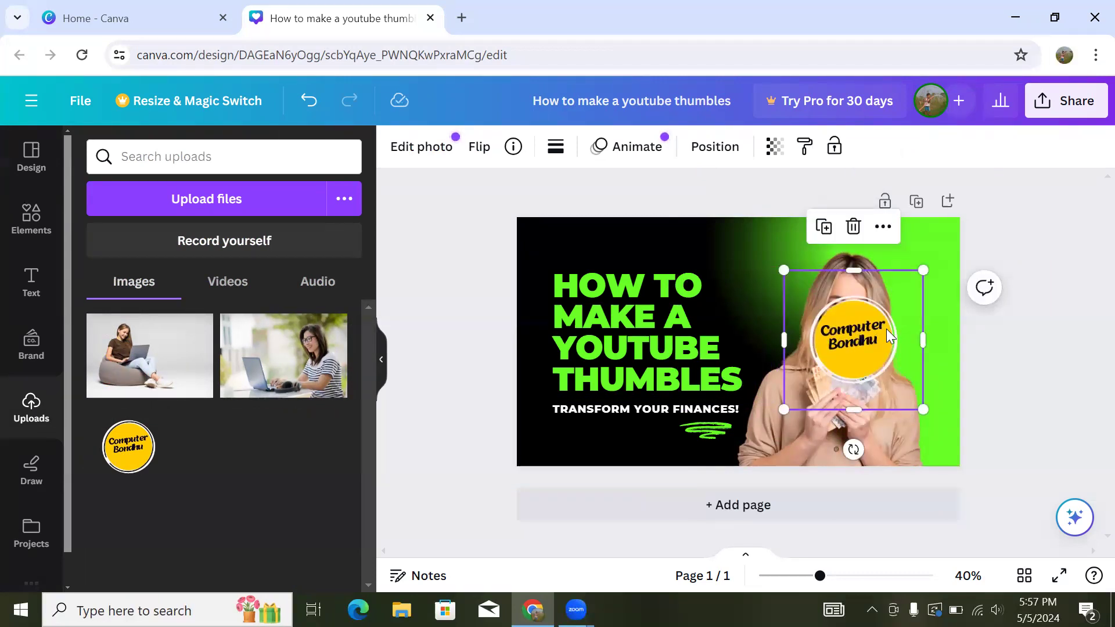
{"action": "key", "text": "Delete"}
- Try replacing the woman's photo with the uploaded picture of the woman in glasses using a laptop
{"action": "left_click", "coordinate": [885, 329]}
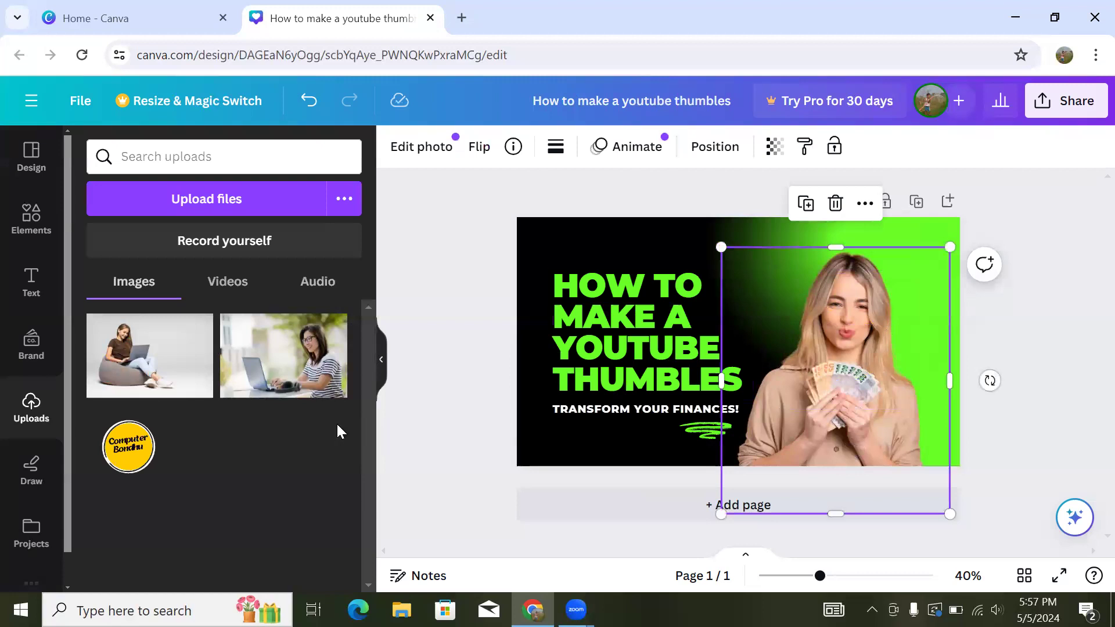
{"action": "left_click_drag", "start_coordinate": [314, 388], "coordinate": [891, 382]}
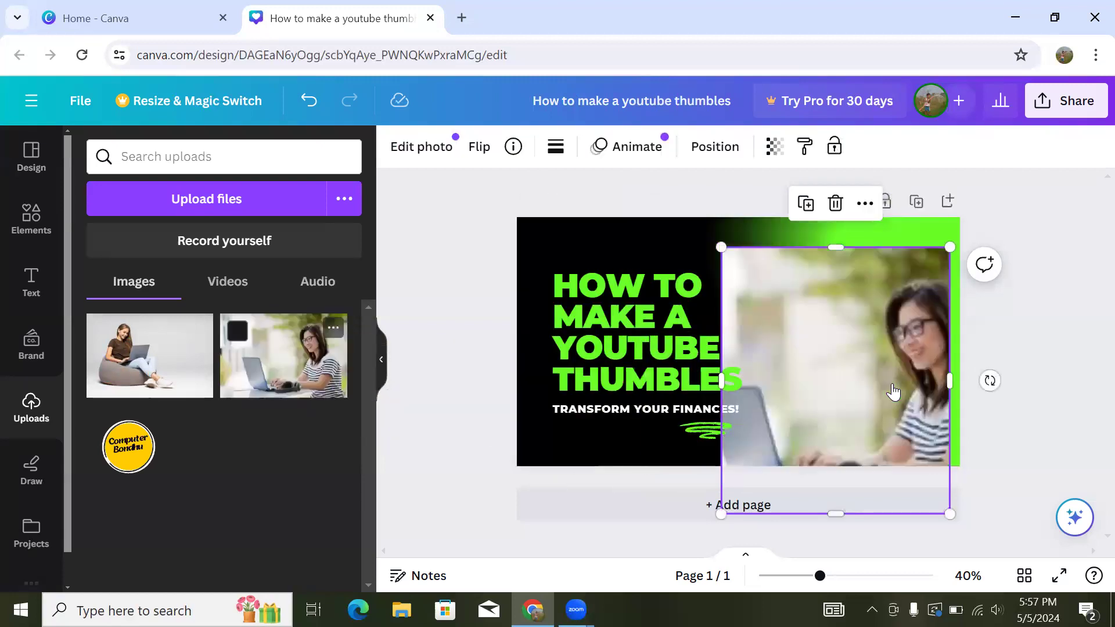
{"action": "left_click", "coordinate": [996, 482]}
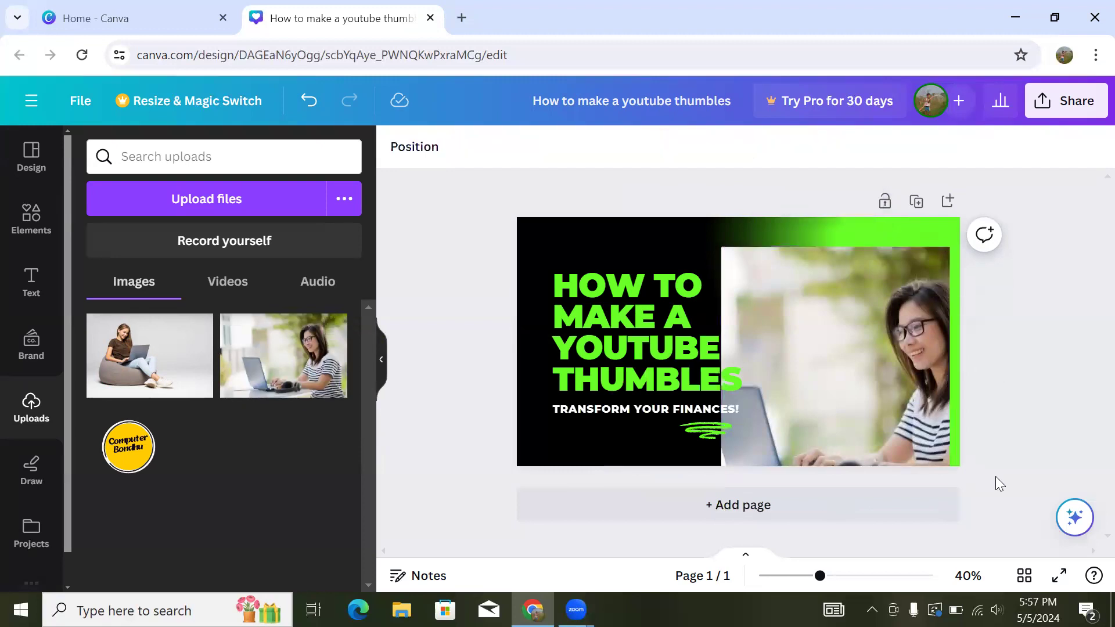
- Try using the laptop picture as the page background, and undo both the background change and the photo replacement
{"action": "left_click", "coordinate": [805, 299]}
{"action": "right_click", "coordinate": [804, 301]}
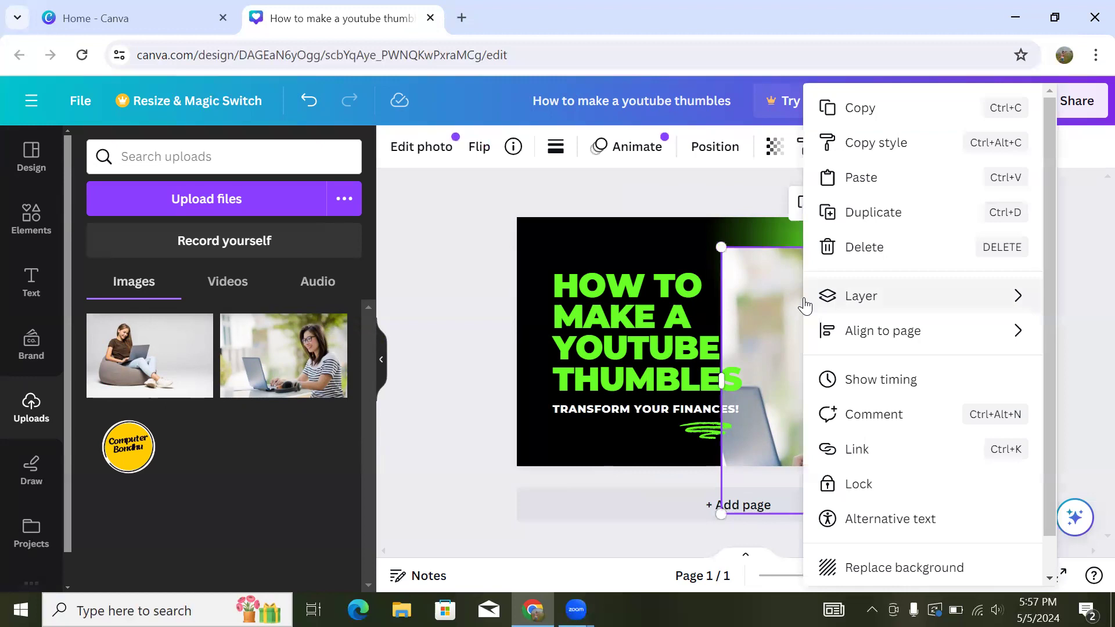
{"action": "left_click", "coordinate": [919, 567]}
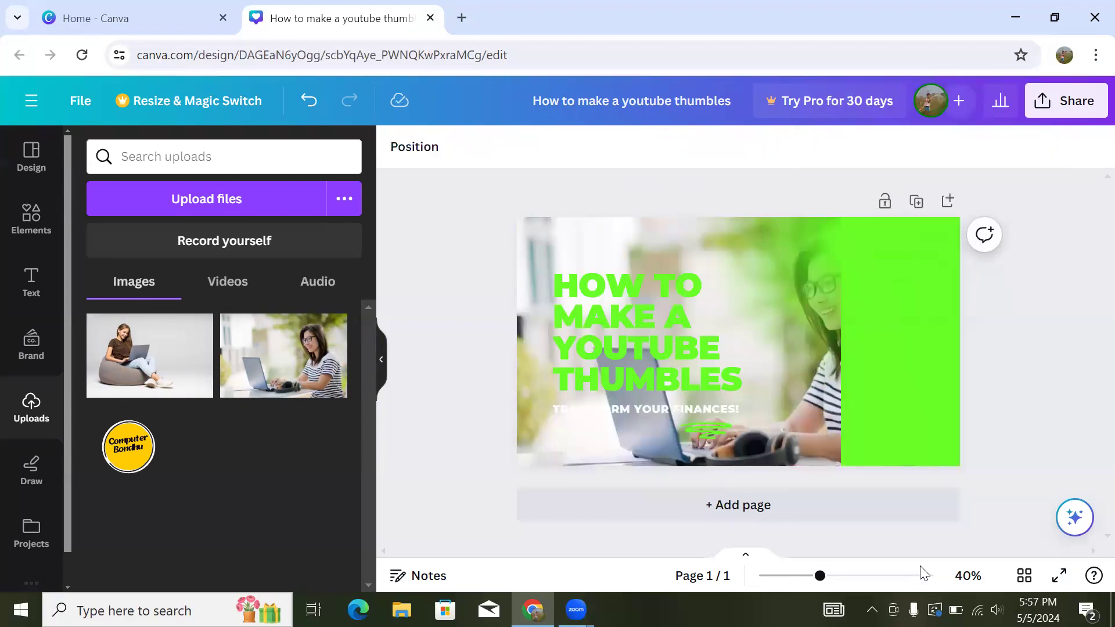
{"action": "left_click", "coordinate": [310, 103]}
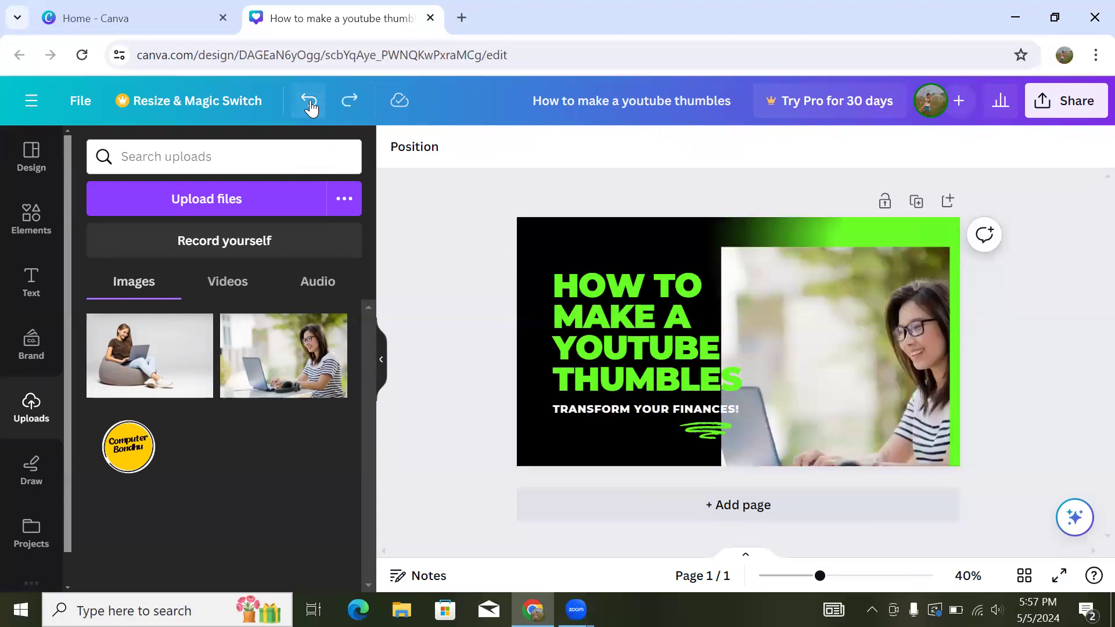
{"action": "left_click", "coordinate": [309, 104]}
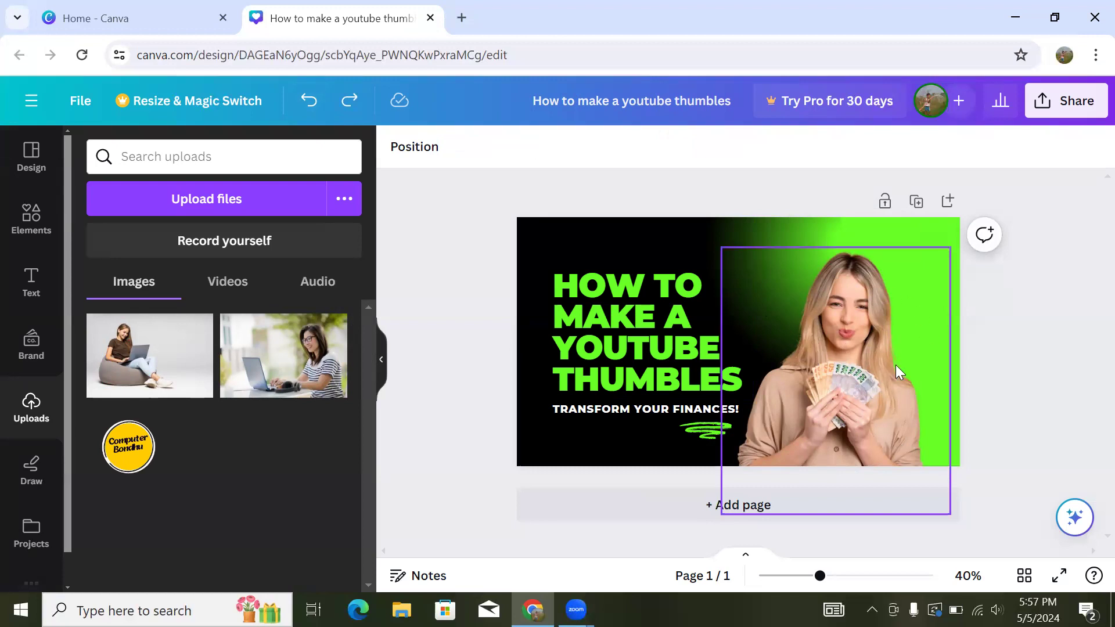
- Delete the green scribble below the tagline and place the uploaded Computer Bondhu logo, scaled down, above the headline's right end
{"action": "left_click", "coordinate": [702, 434]}
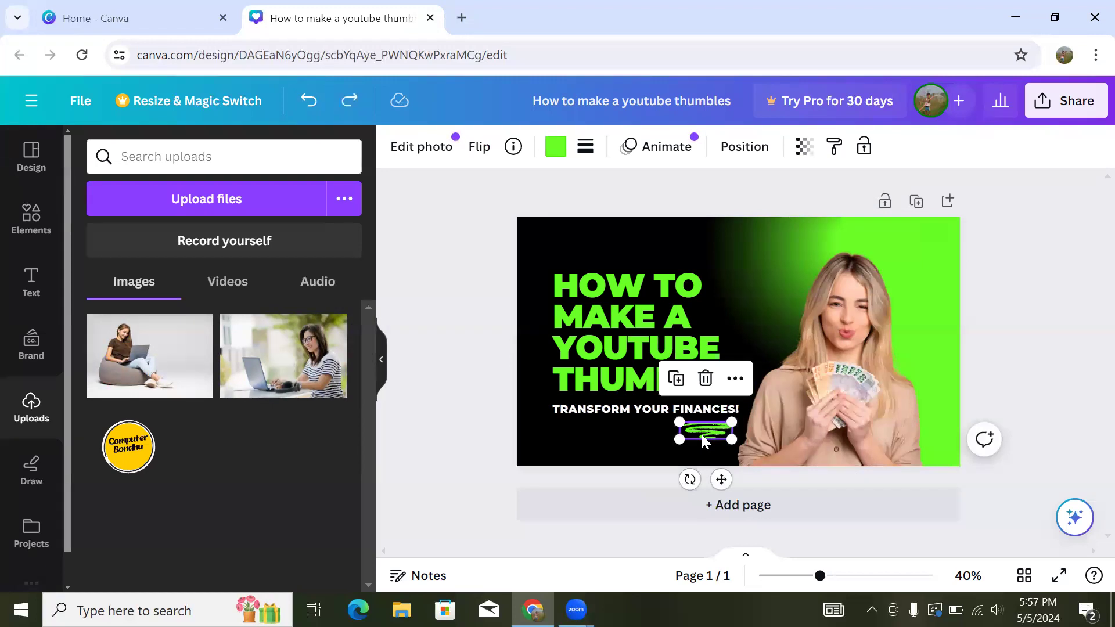
{"action": "key", "text": "Delete"}
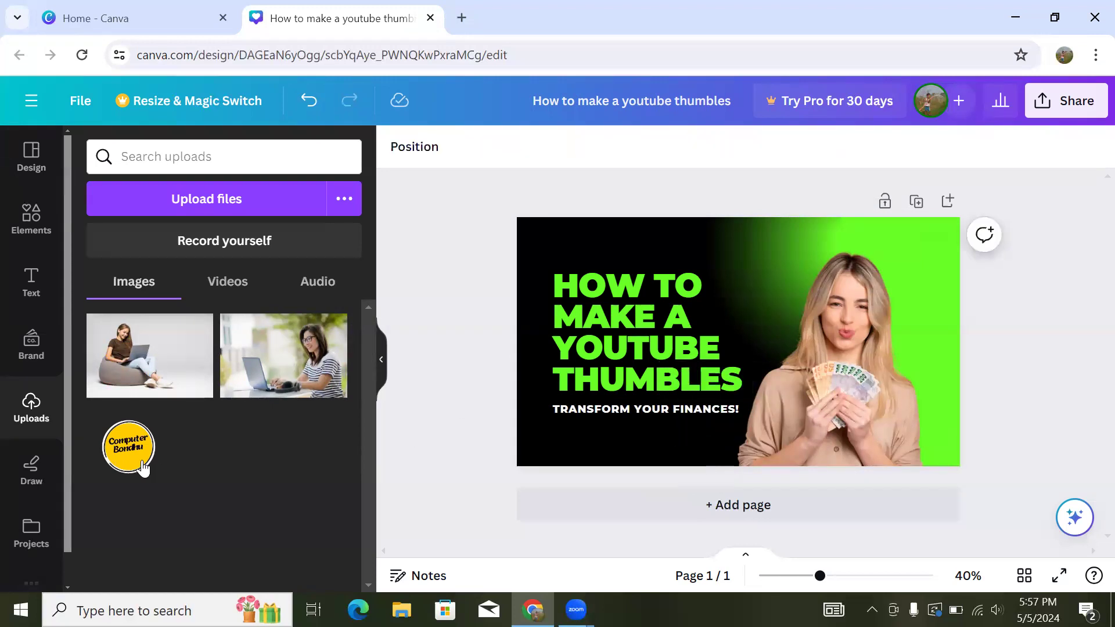
{"action": "left_click_drag", "start_coordinate": [133, 464], "coordinate": [557, 384]}
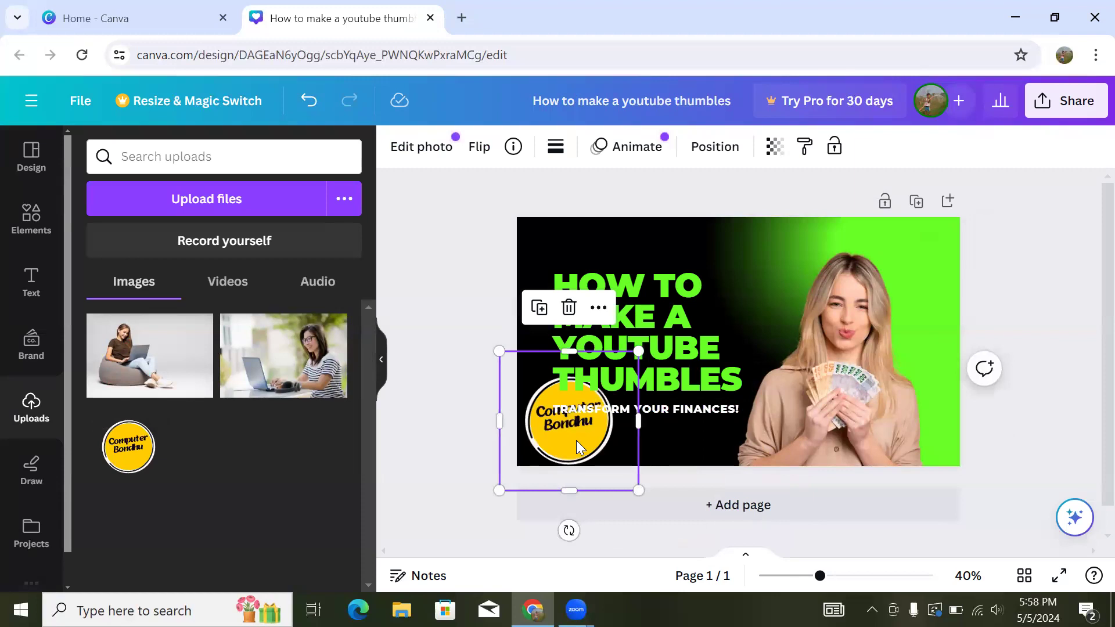
{"action": "left_click_drag", "start_coordinate": [495, 344], "coordinate": [752, 245]}
{"action": "left_click", "coordinate": [1037, 338]}
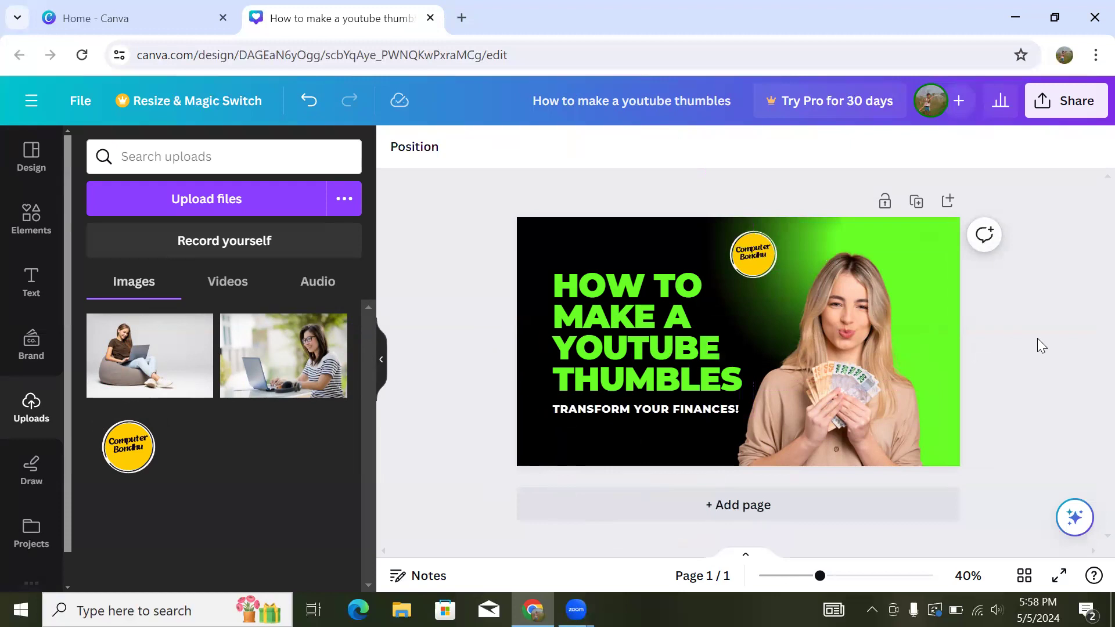
- Add a subheading text box and position it below the "TRANSFORM YOUR FINANCES!" line
{"action": "left_click", "coordinate": [659, 450]}
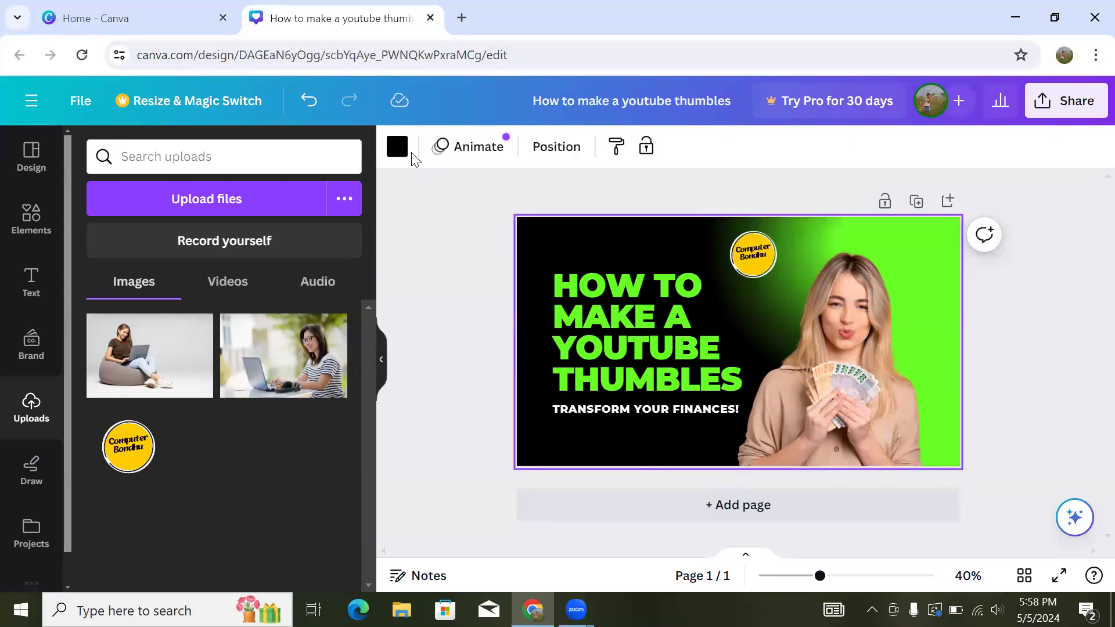
{"action": "left_click", "coordinate": [33, 284]}
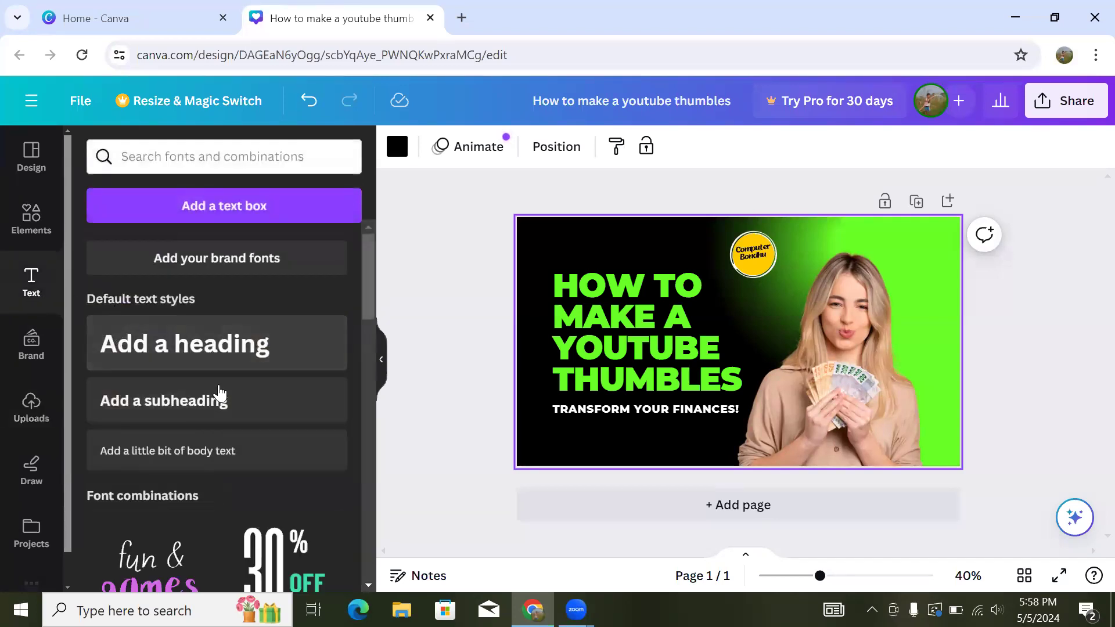
{"action": "left_click", "coordinate": [219, 403]}
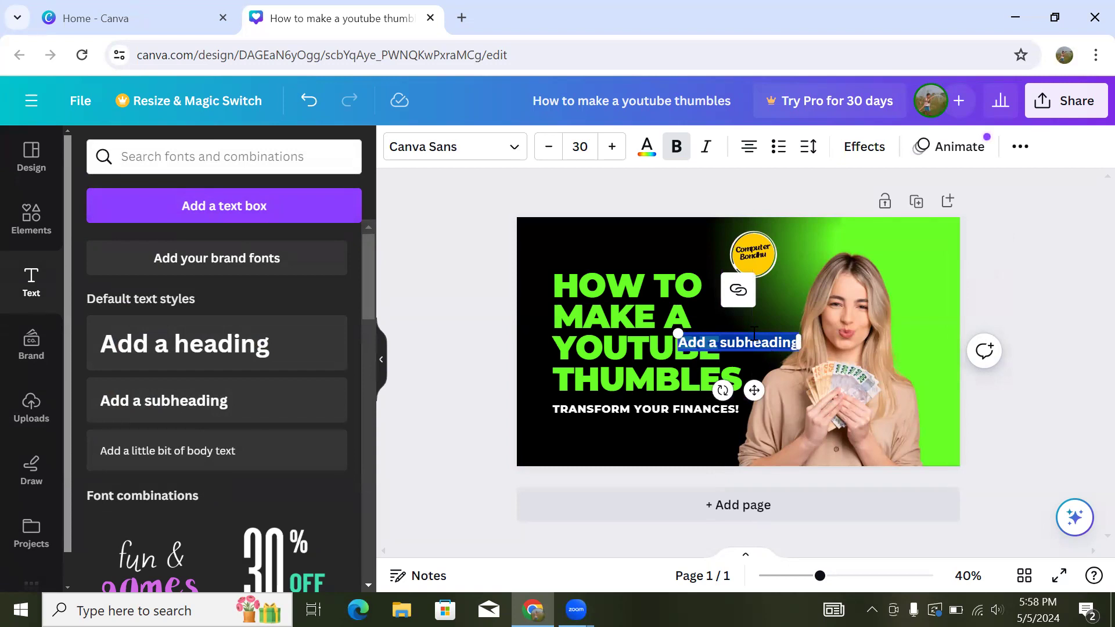
{"action": "left_click", "coordinate": [686, 342]}
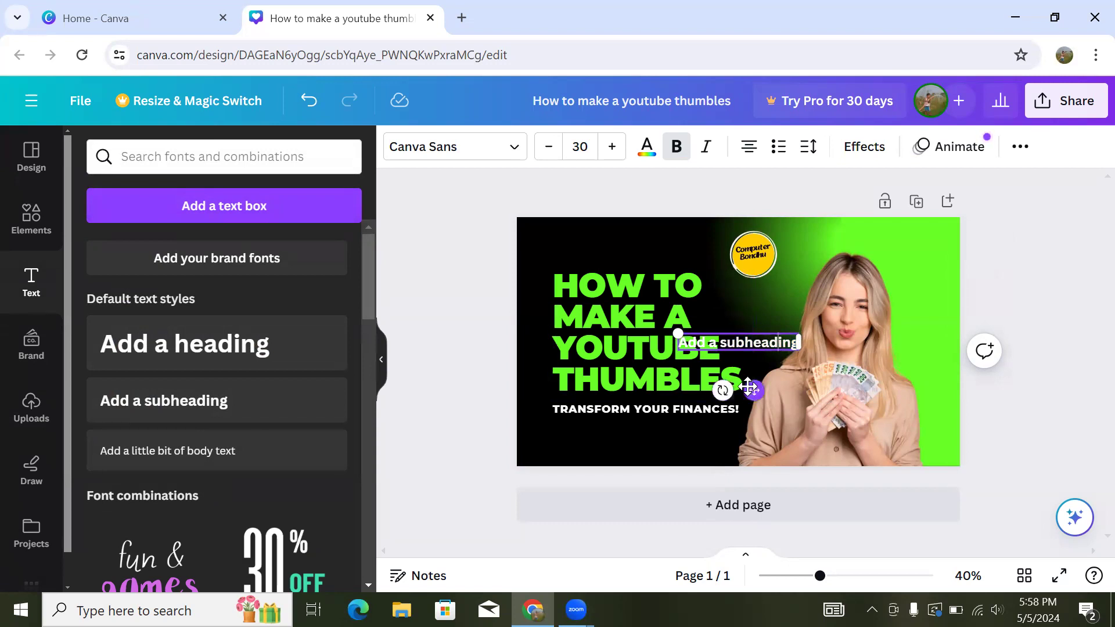
{"action": "left_click_drag", "start_coordinate": [699, 424], "coordinate": [625, 488]}
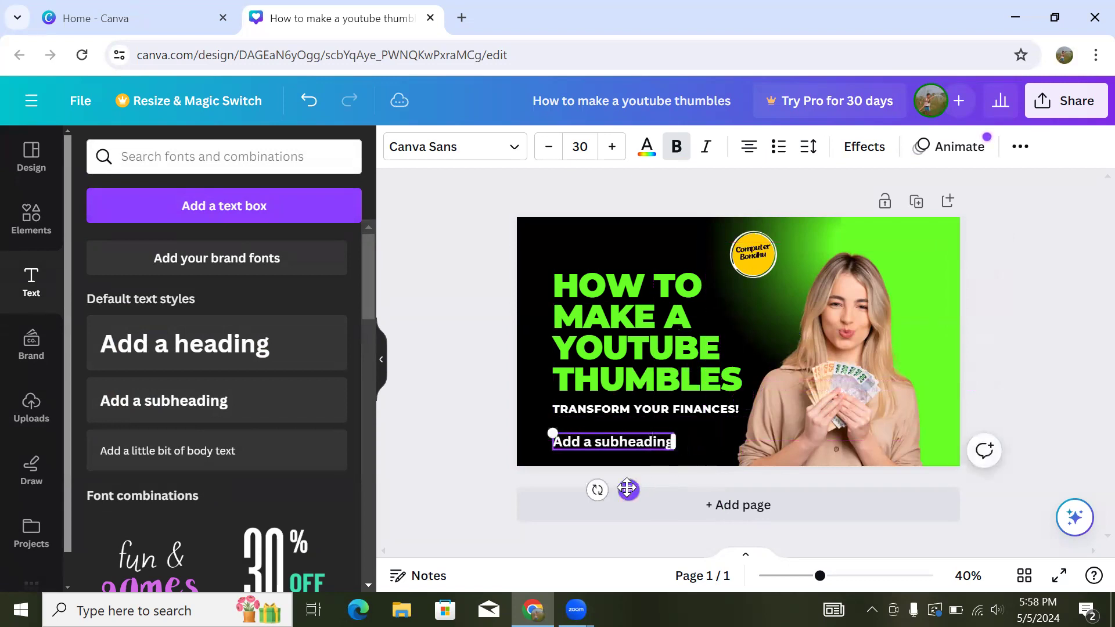
{"action": "double_click", "coordinate": [619, 441]}
{"action": "type", "text": "www"}
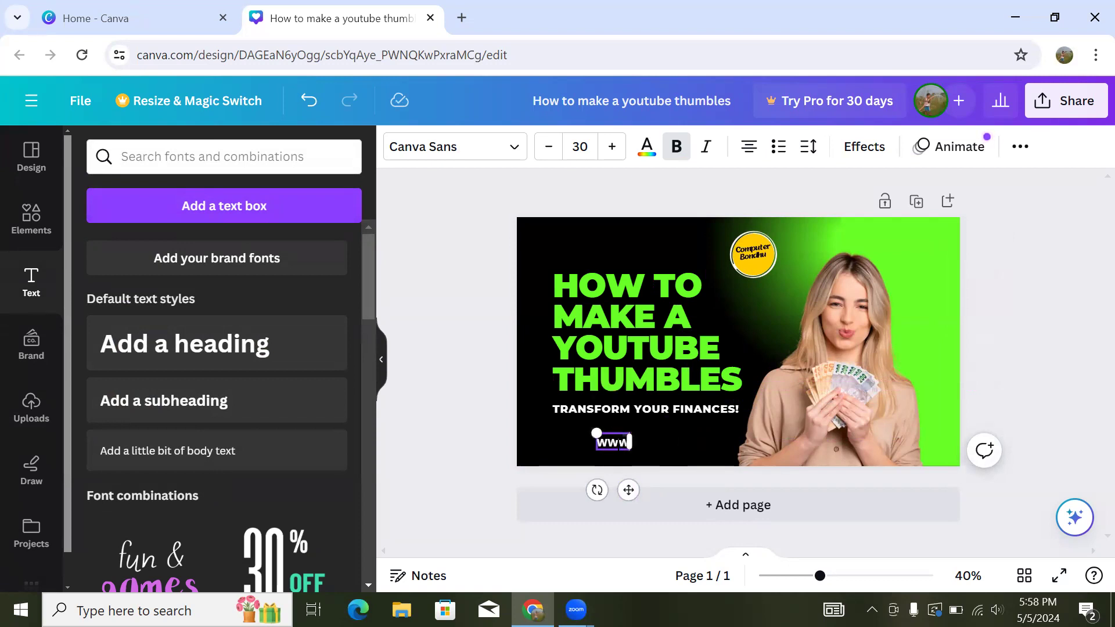
{"action": "type", "text": ".multitech"}
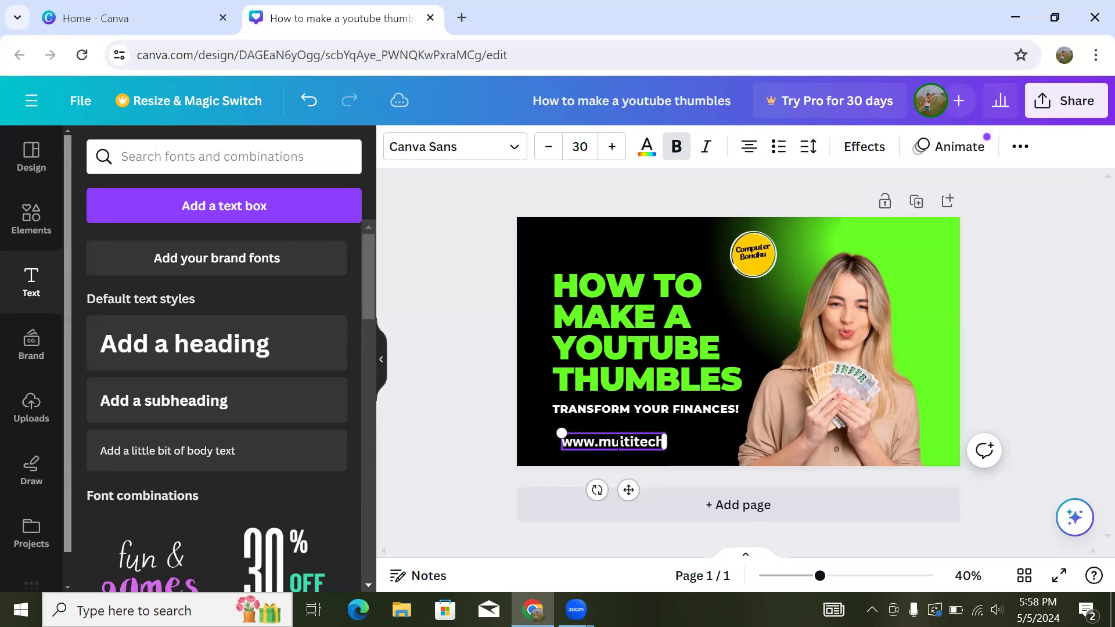
{"action": "type", "text": "scho"}
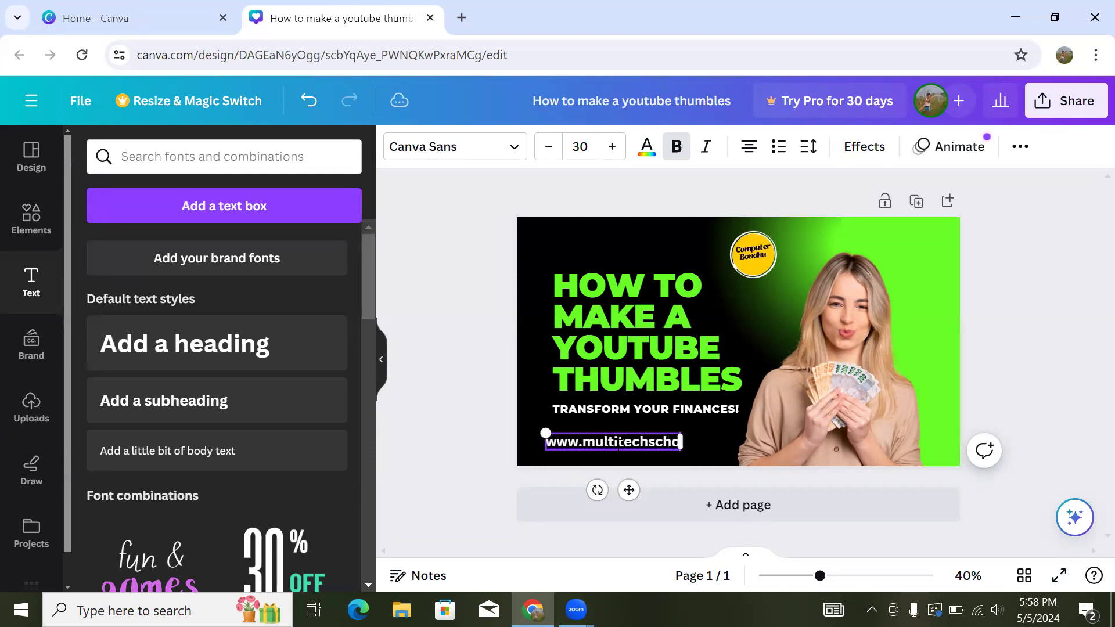
{"action": "type", "text": "ol.com"}
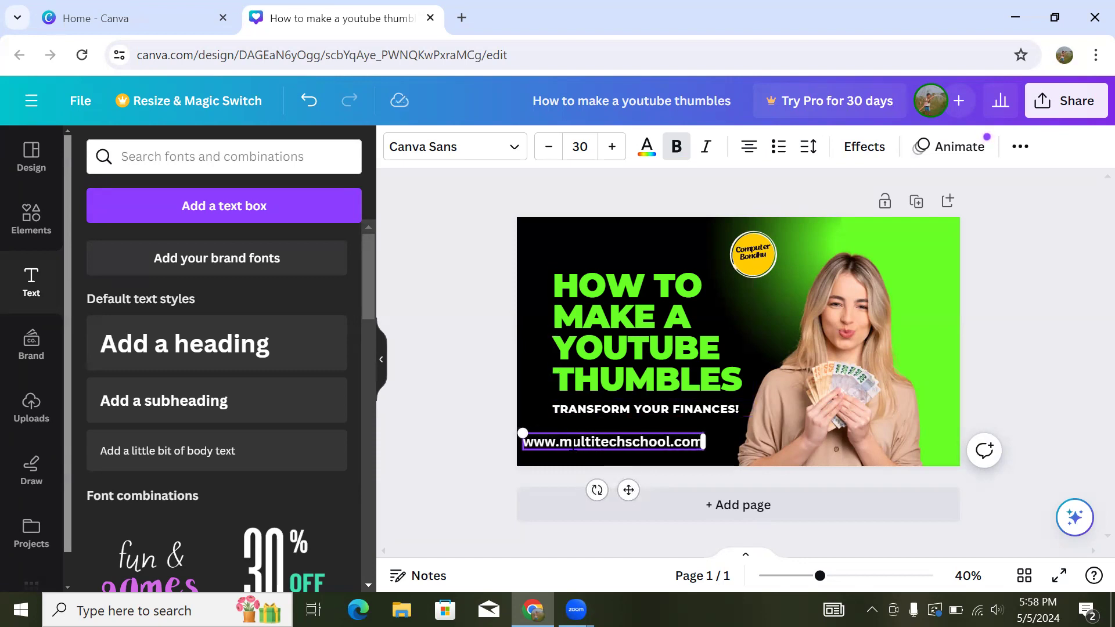
{"action": "left_click_drag", "start_coordinate": [629, 492], "coordinate": [658, 489]}
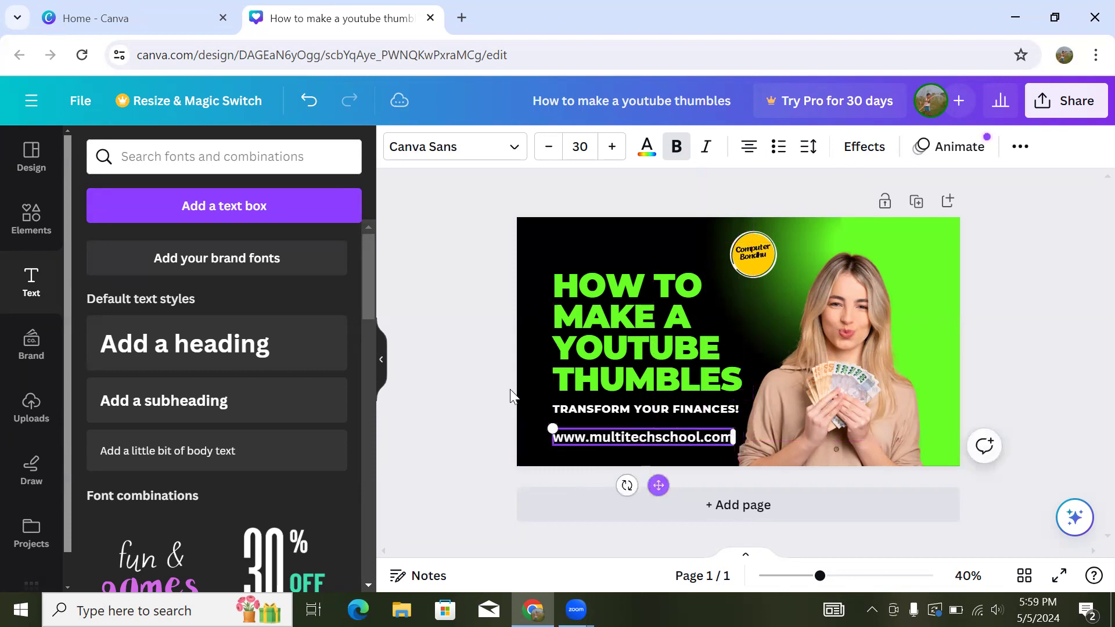
{"action": "left_click", "coordinate": [457, 347]}
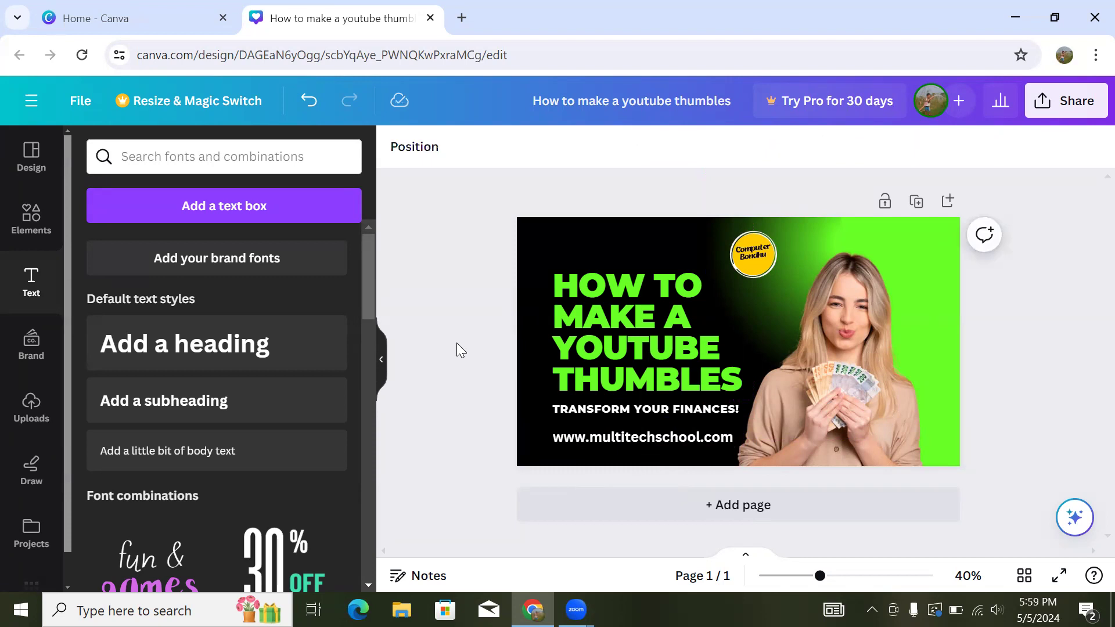
- Replace "A YOUTUBE THUMBLES" in the headline so that it reads "HOW TO MAKE MONEY IN ONLINE"
{"action": "left_click", "coordinate": [695, 360]}
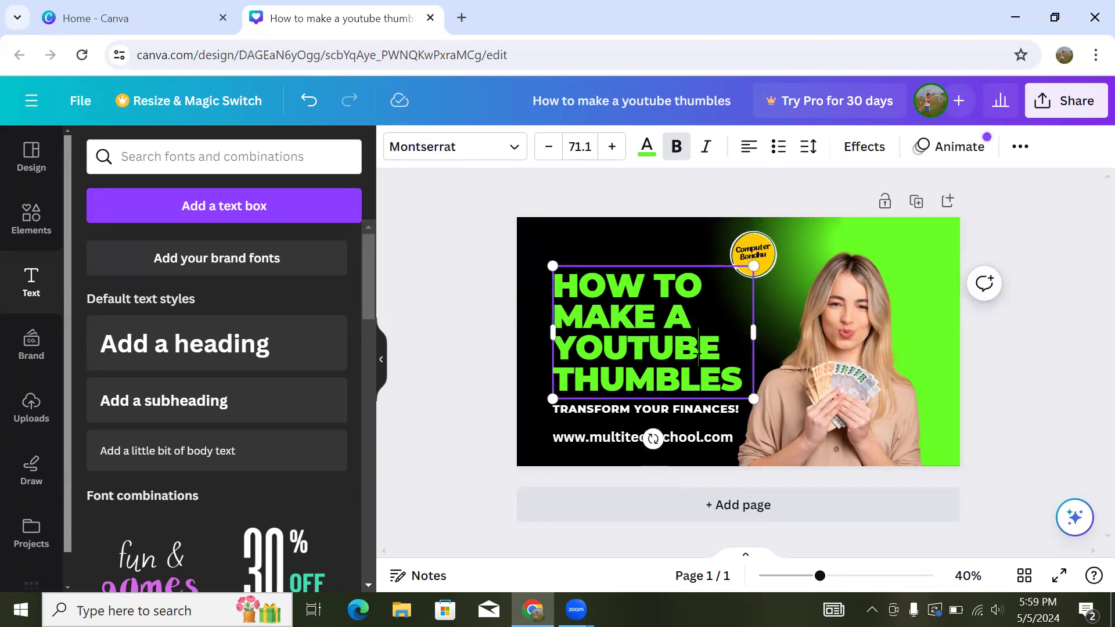
{"action": "left_click", "coordinate": [664, 316]}
{"action": "left_click_drag", "start_coordinate": [664, 317], "coordinate": [743, 386]}
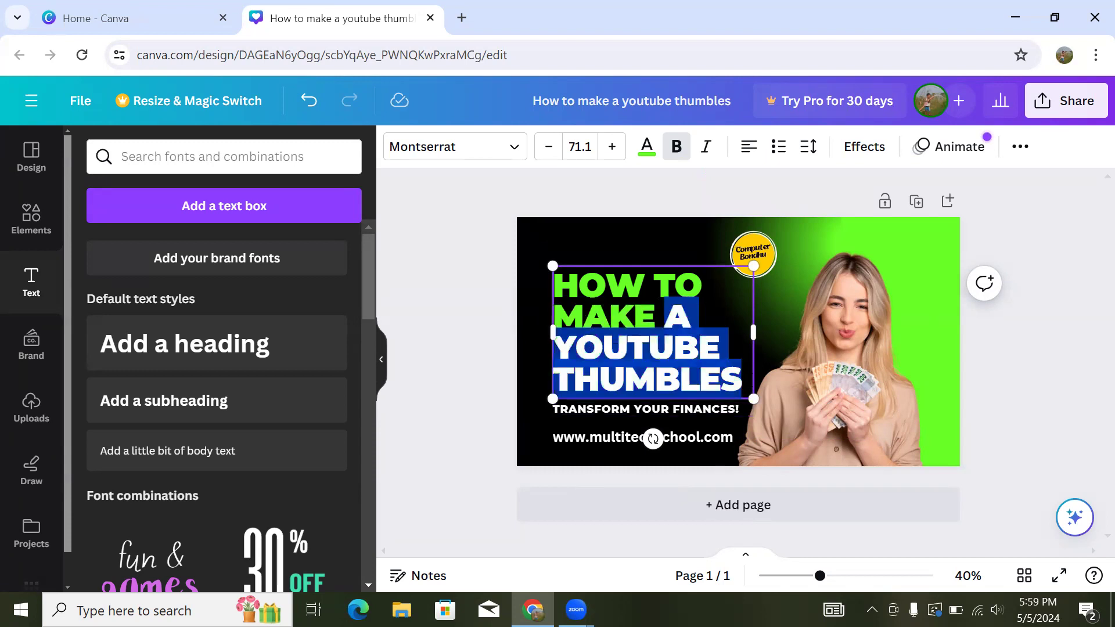
{"action": "type", "text": "M"}
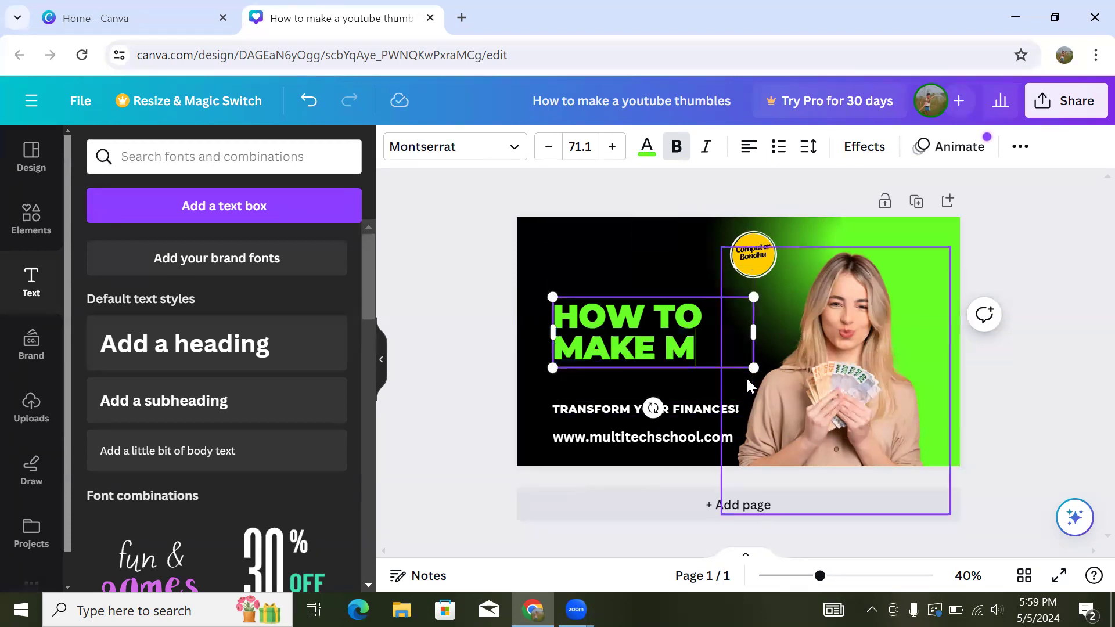
{"action": "type", "text": "ONE"}
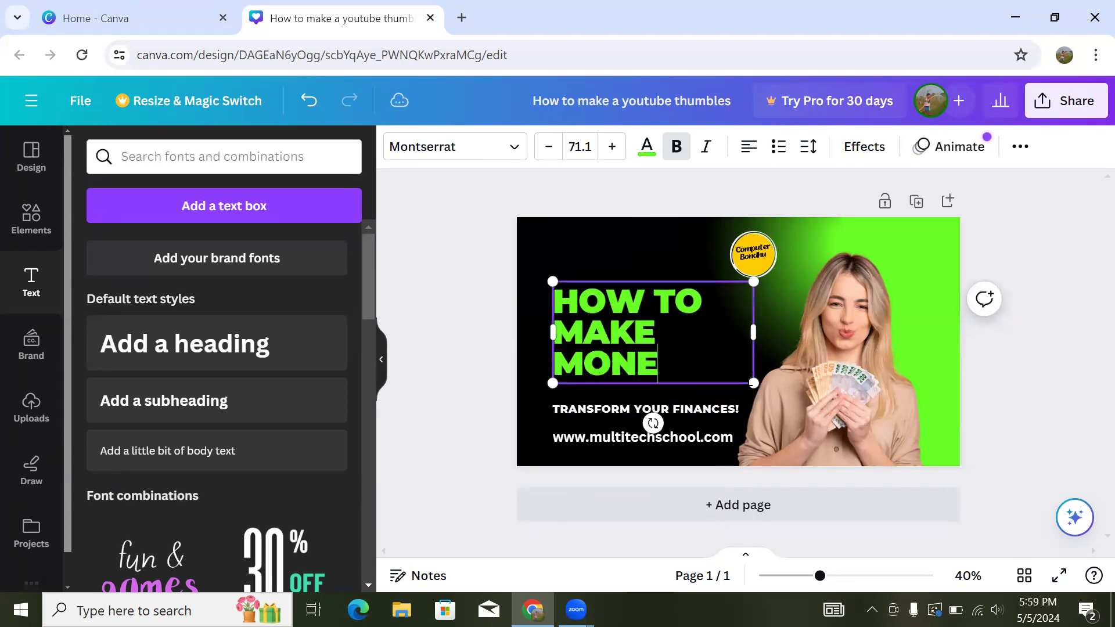
{"action": "type", "text": "Y I"}
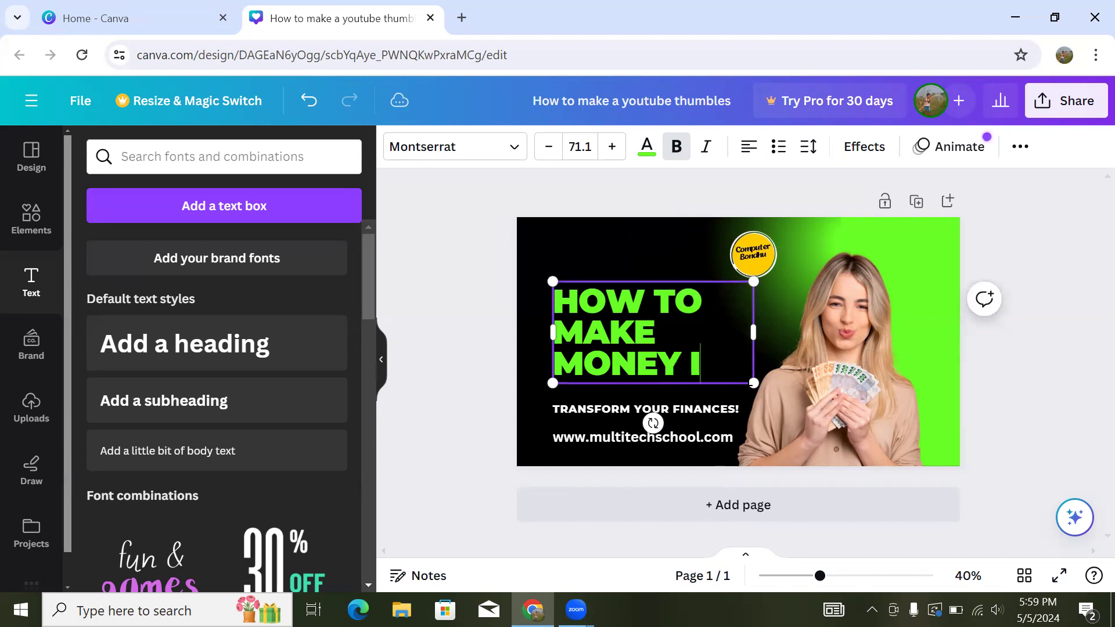
{"action": "type", "text": "N ONLINE"}
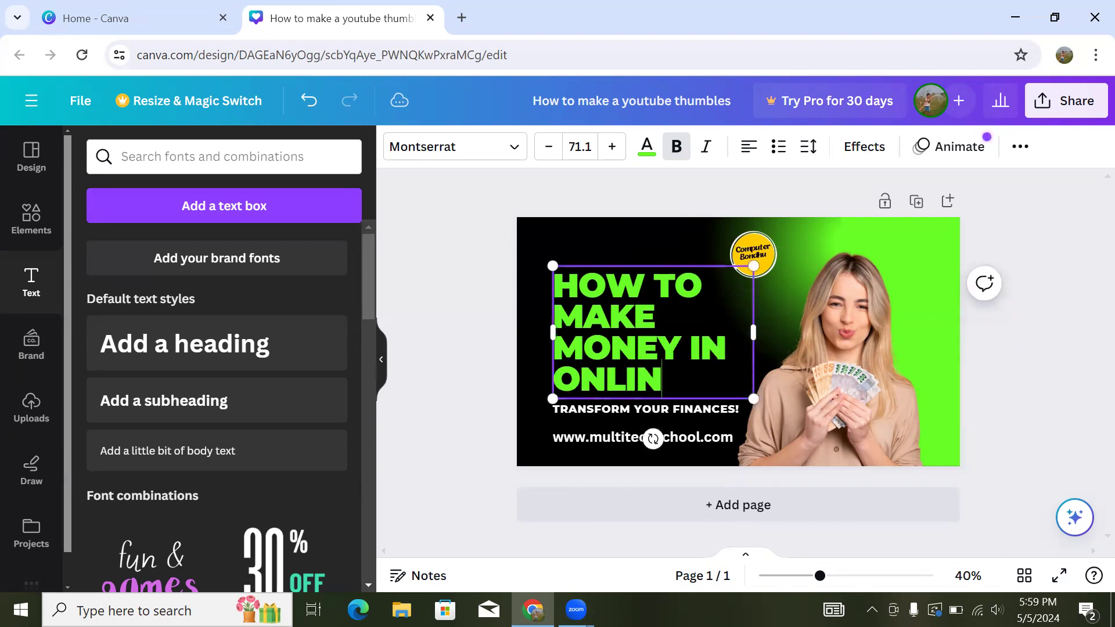
{"action": "left_click", "coordinate": [449, 345]}
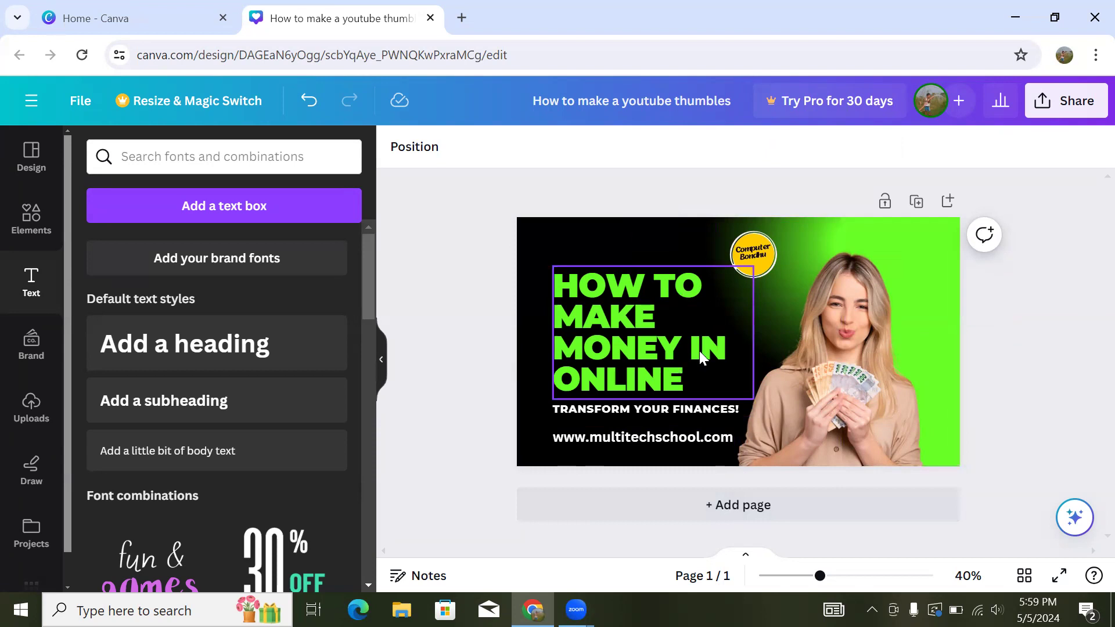
- Download the thumbnail as a PNG, view the downloaded image in Photos and close it
{"action": "left_click", "coordinate": [1043, 107]}
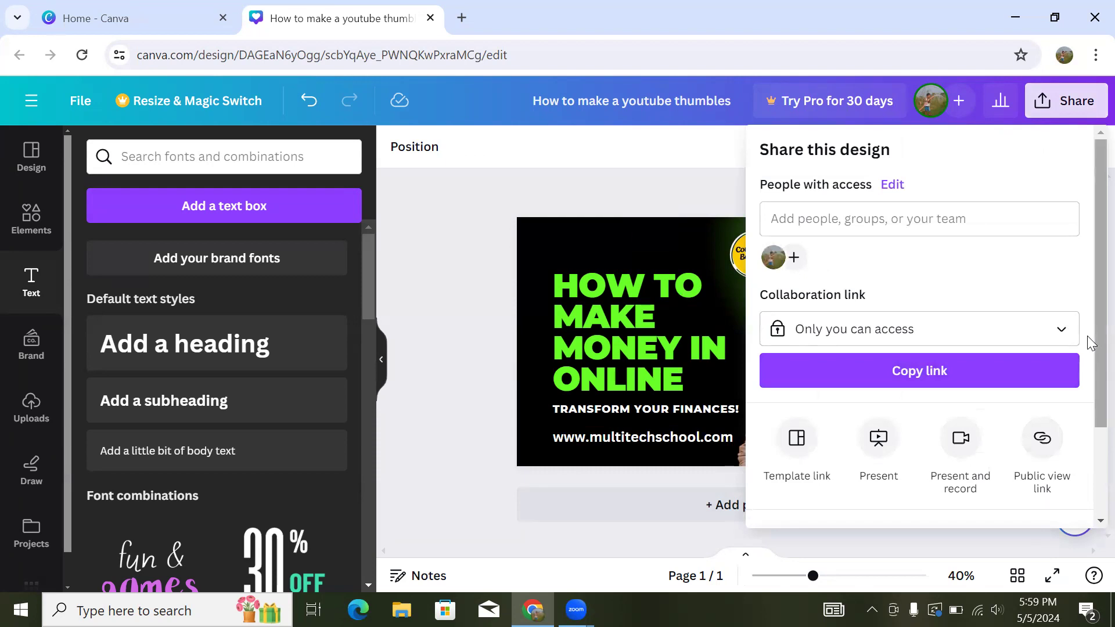
{"action": "scroll", "coordinate": [1086, 332], "scroll_direction": "down", "scroll_amount": 2}
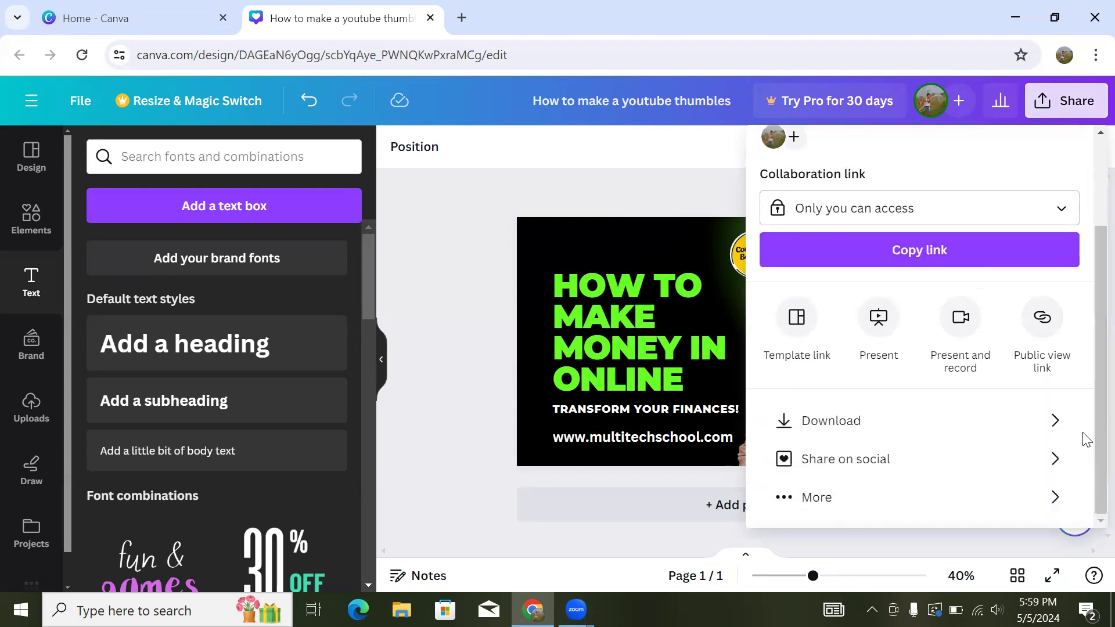
{"action": "left_click", "coordinate": [924, 426]}
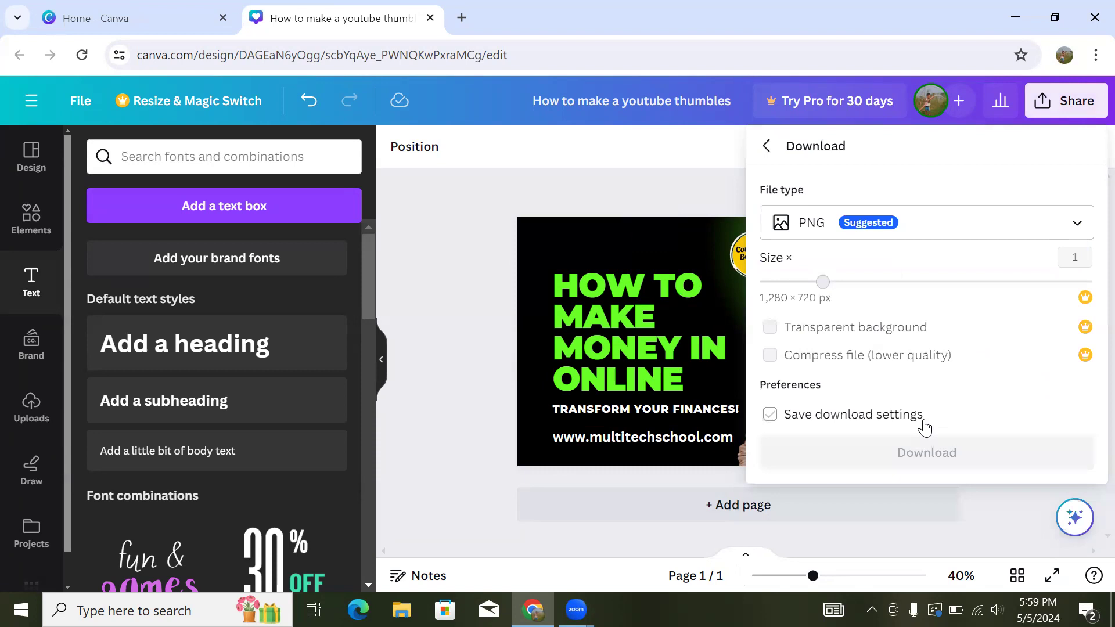
{"action": "left_click", "coordinate": [1038, 232]}
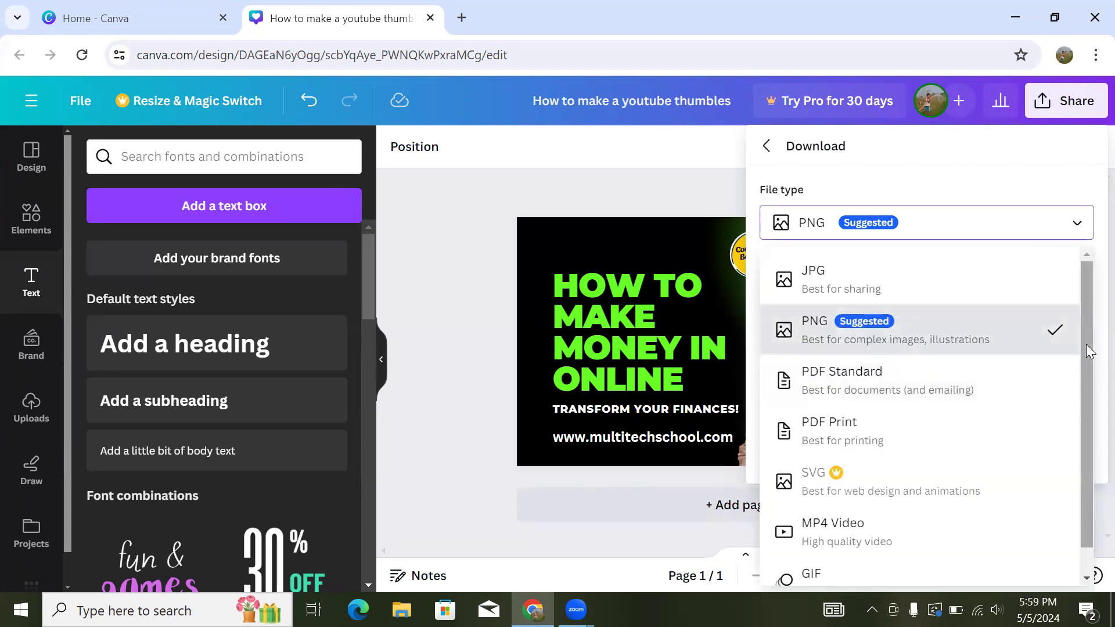
{"action": "scroll", "coordinate": [1082, 373], "scroll_direction": "down", "scroll_amount": 1}
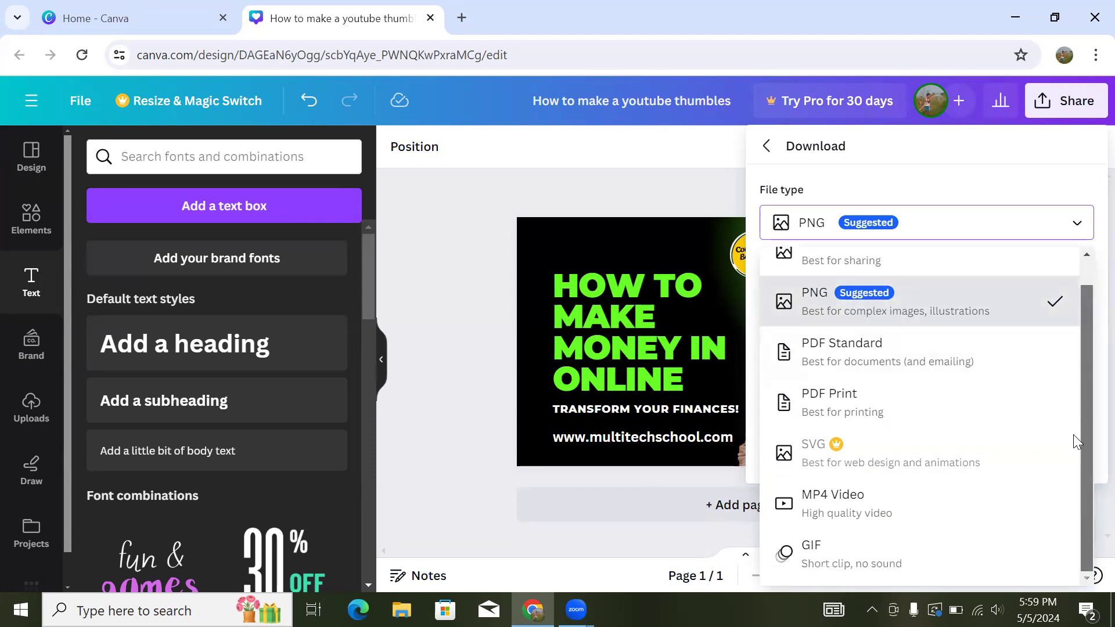
{"action": "left_click", "coordinate": [1050, 299]}
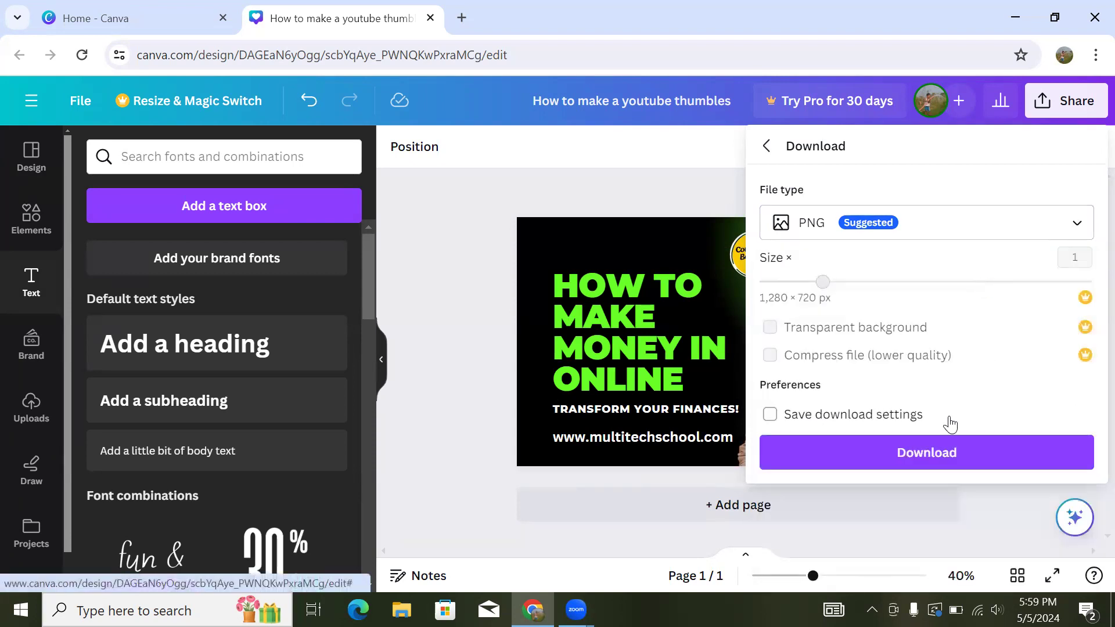
{"action": "left_click", "coordinate": [955, 459]}
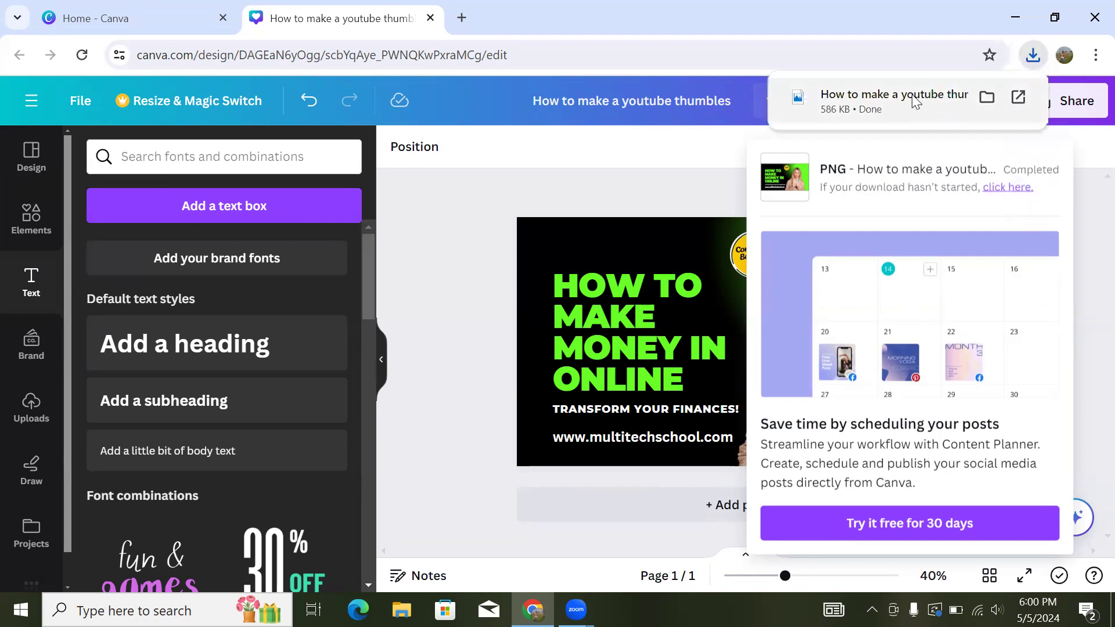
{"action": "left_click", "coordinate": [912, 97]}
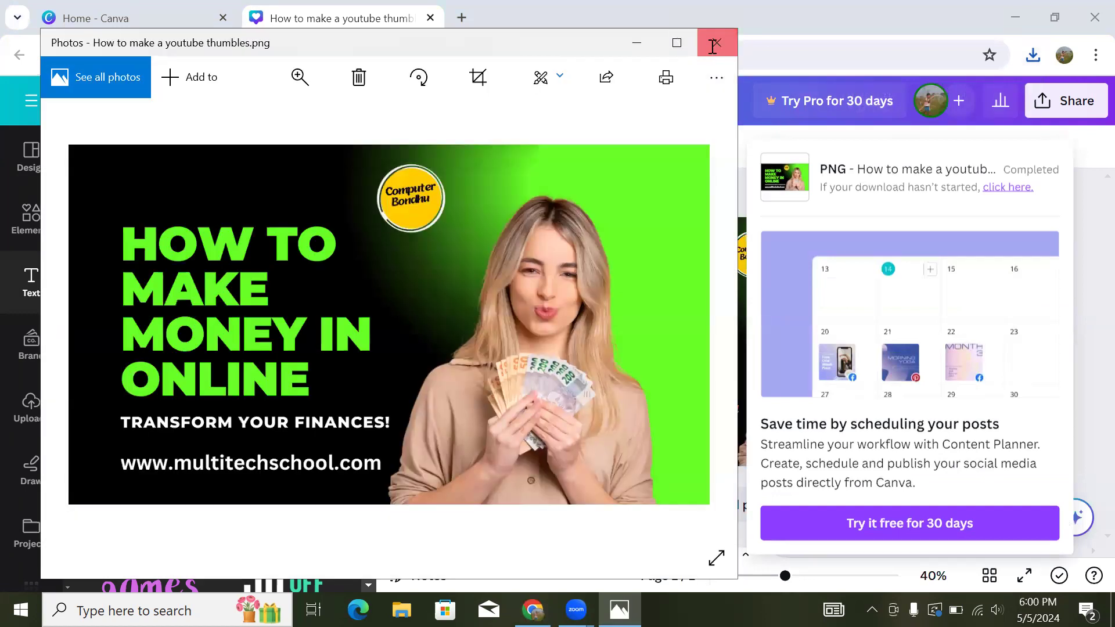
{"action": "left_click", "coordinate": [714, 45]}
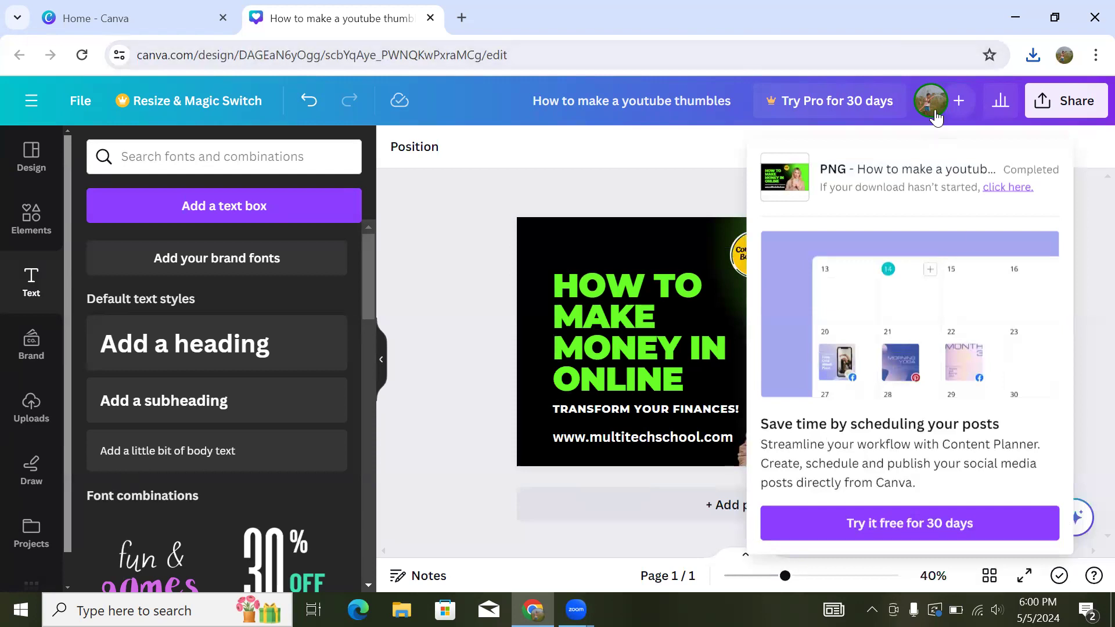